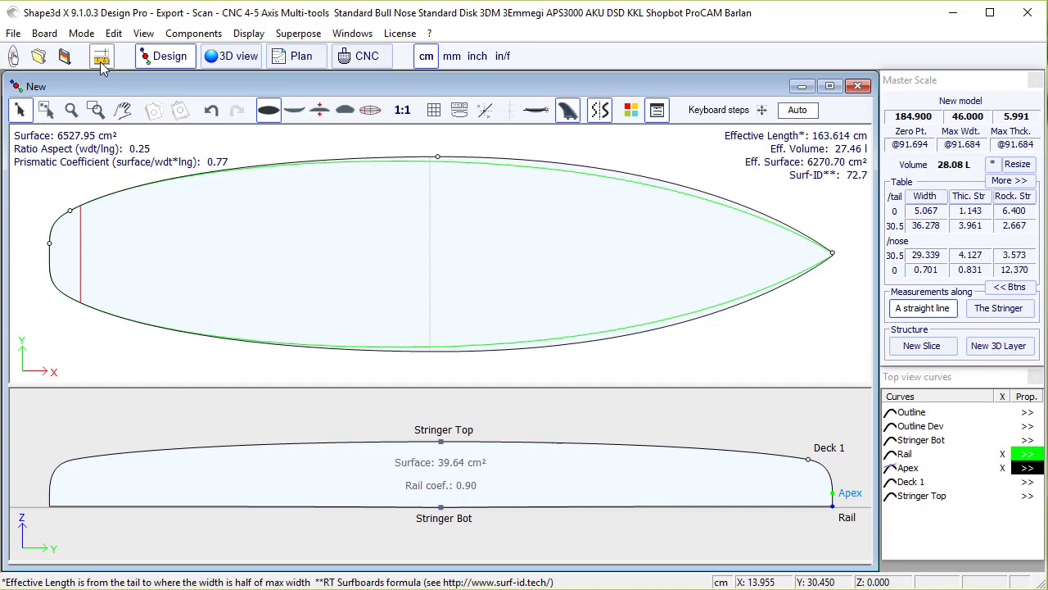
In the board's size and parameters, set the number of fins to 3 and the fin system to Futures.
left_click(101, 56)
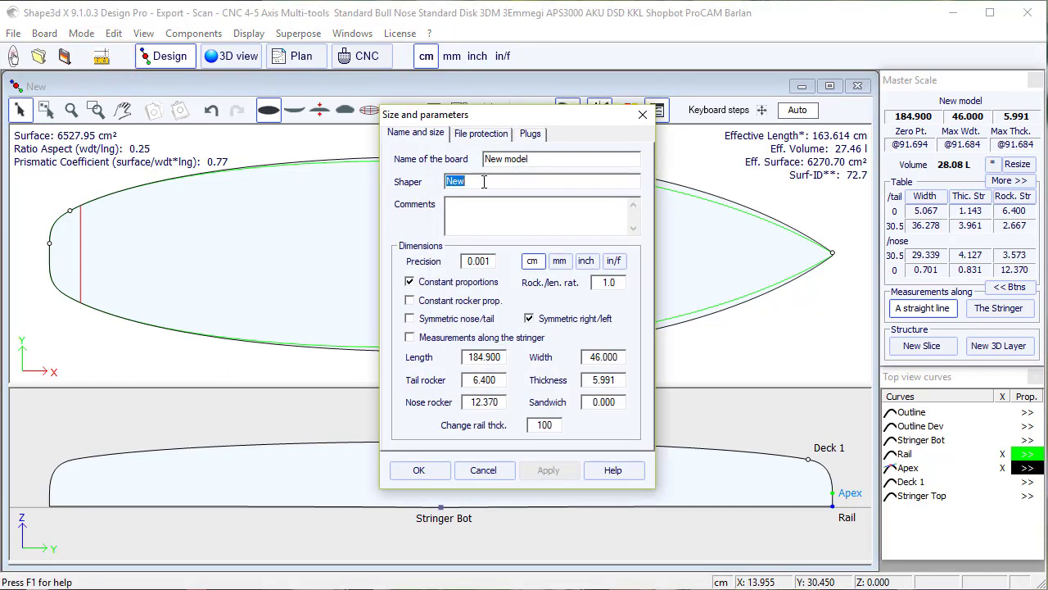
left_click(529, 139)
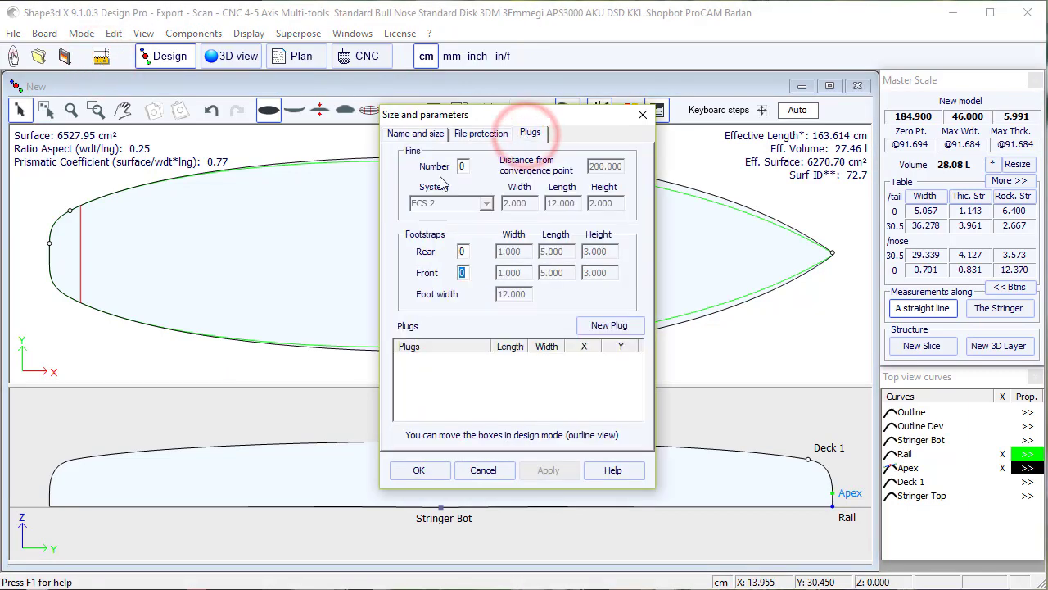
left_click(462, 166)
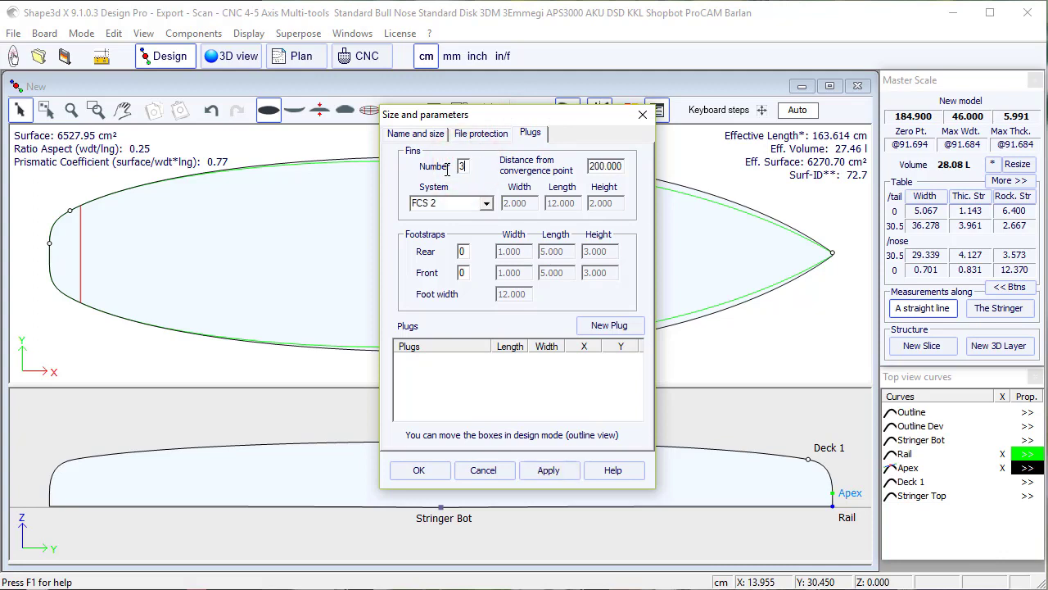
left_click(487, 204)
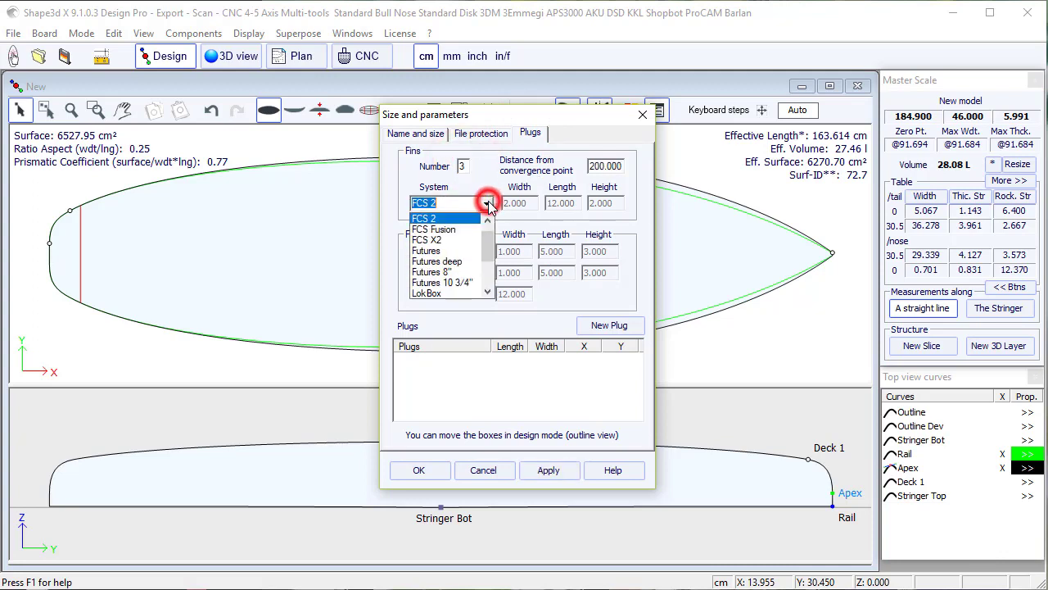
left_click(438, 251)
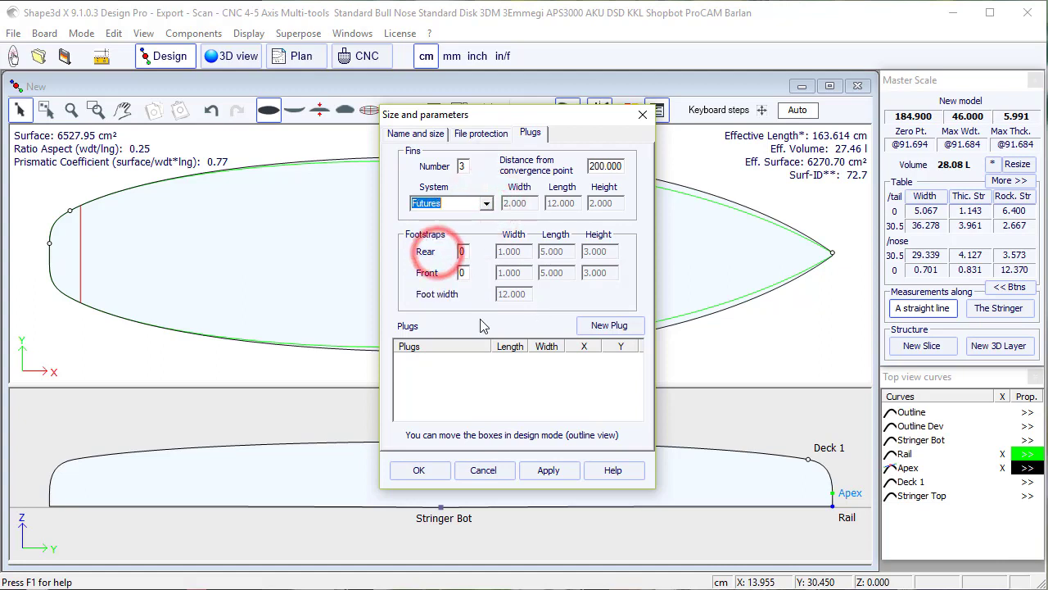
Add a new Leash plug with its default dimensions and apply the board parameters.
left_click(609, 326)
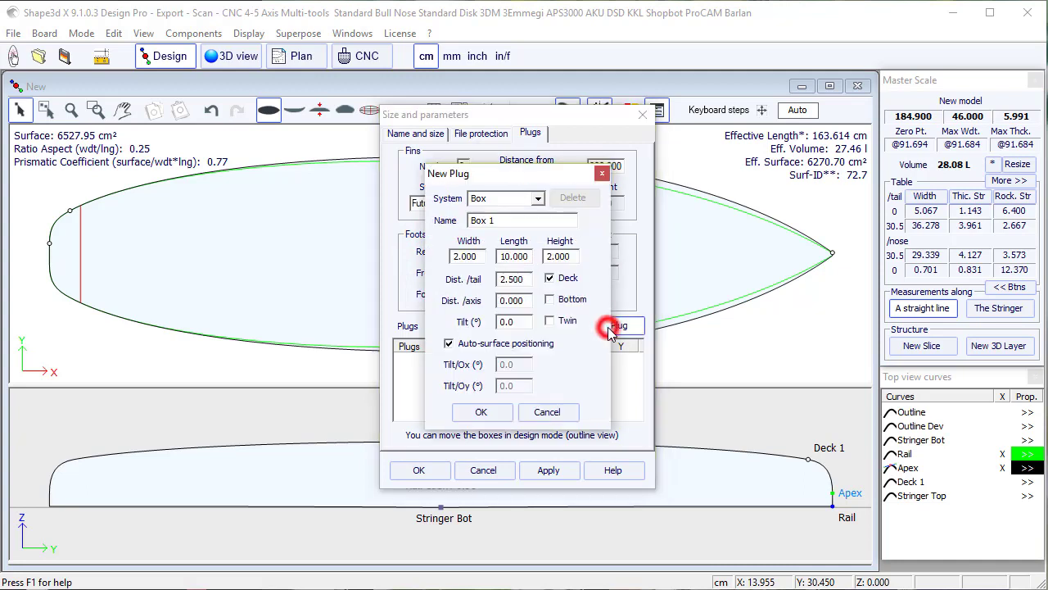
left_click(538, 200)
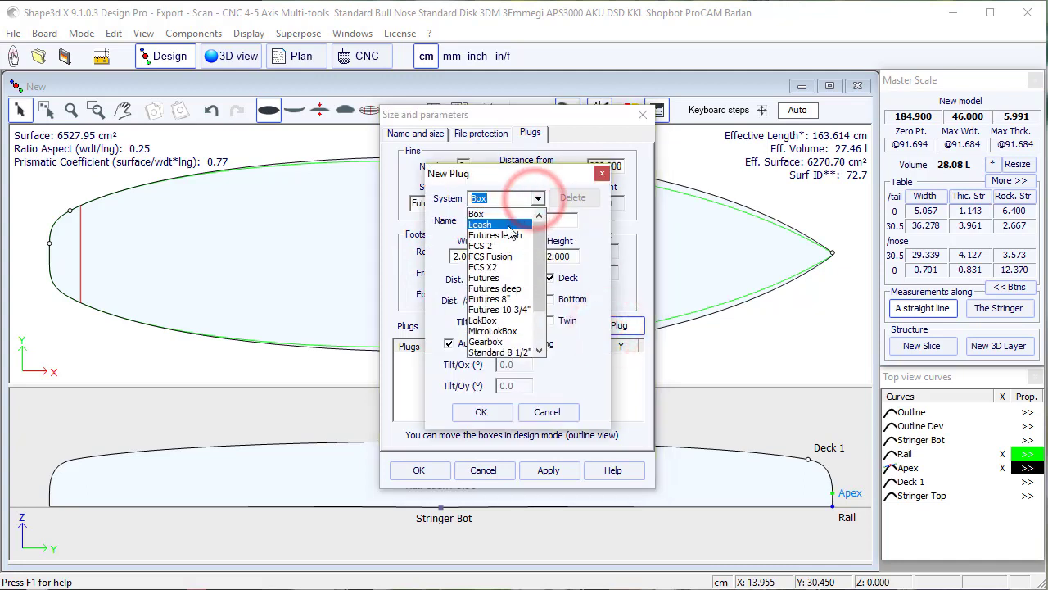
left_click(501, 224)
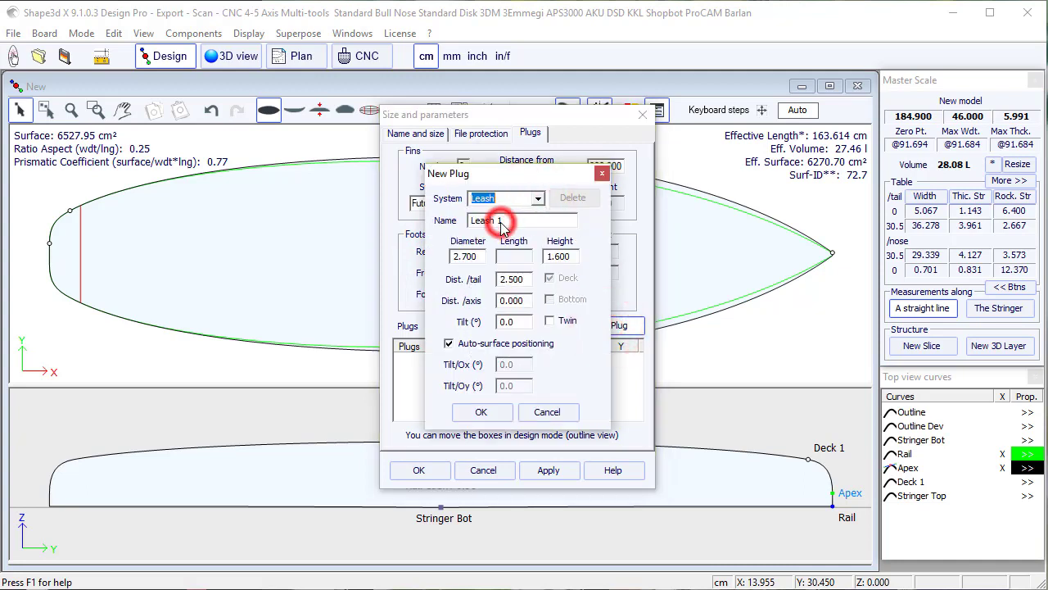
double_click(464, 257)
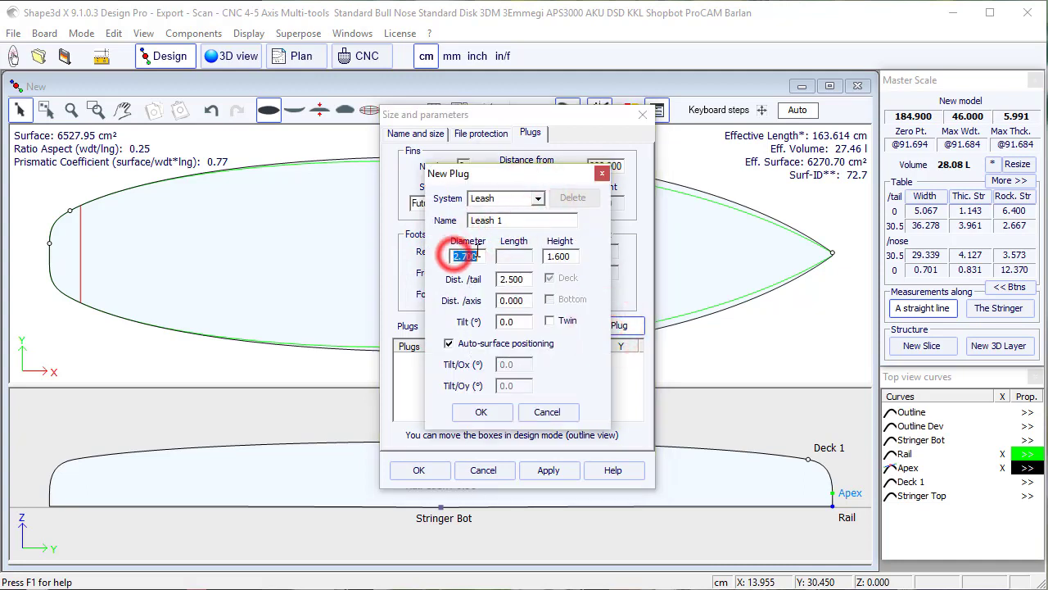
left_click(479, 413)
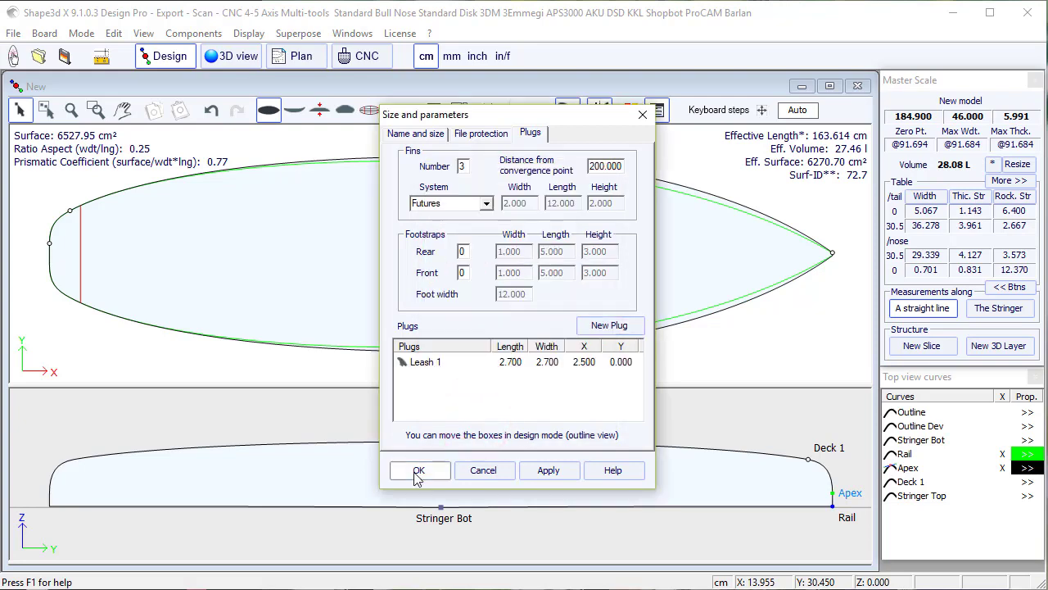
left_click(417, 472)
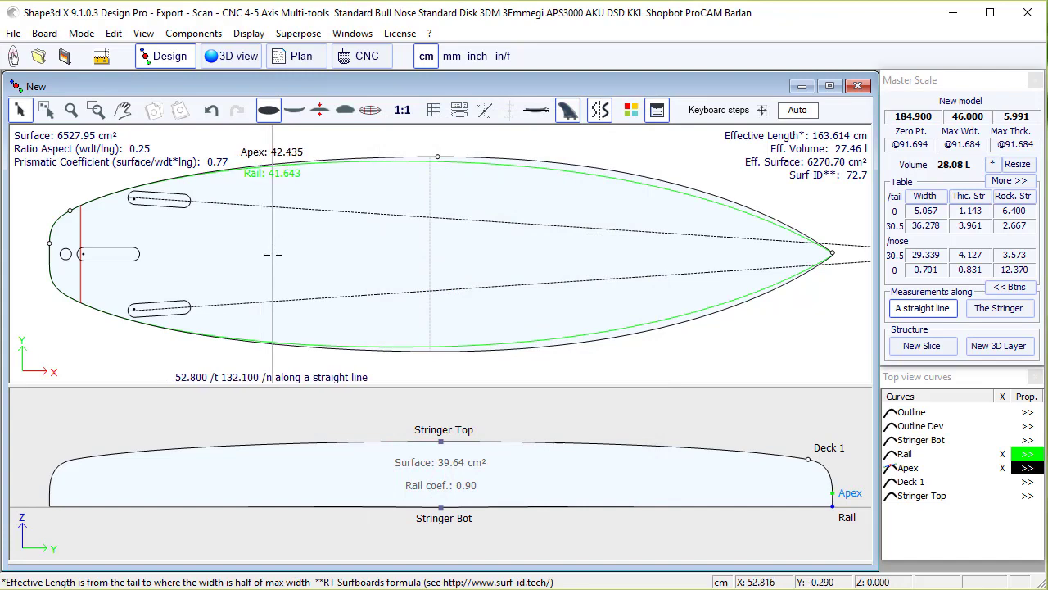
Switch the lower view to the side profile and display the fin and leash plugs at the tail.
left_click(286, 489)
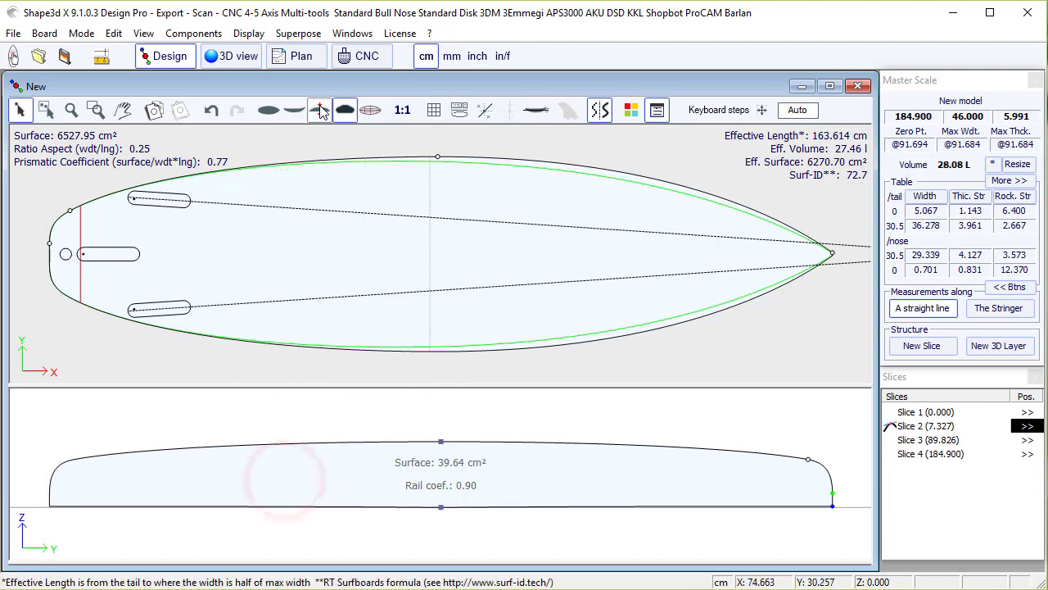
left_click(293, 110)
left_click(188, 435)
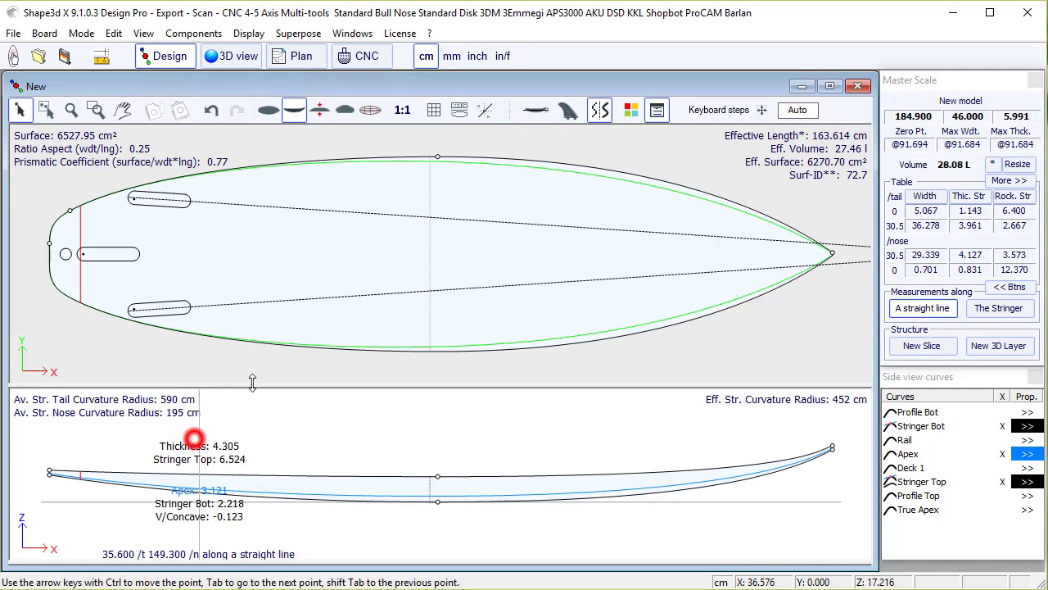
left_click(568, 113)
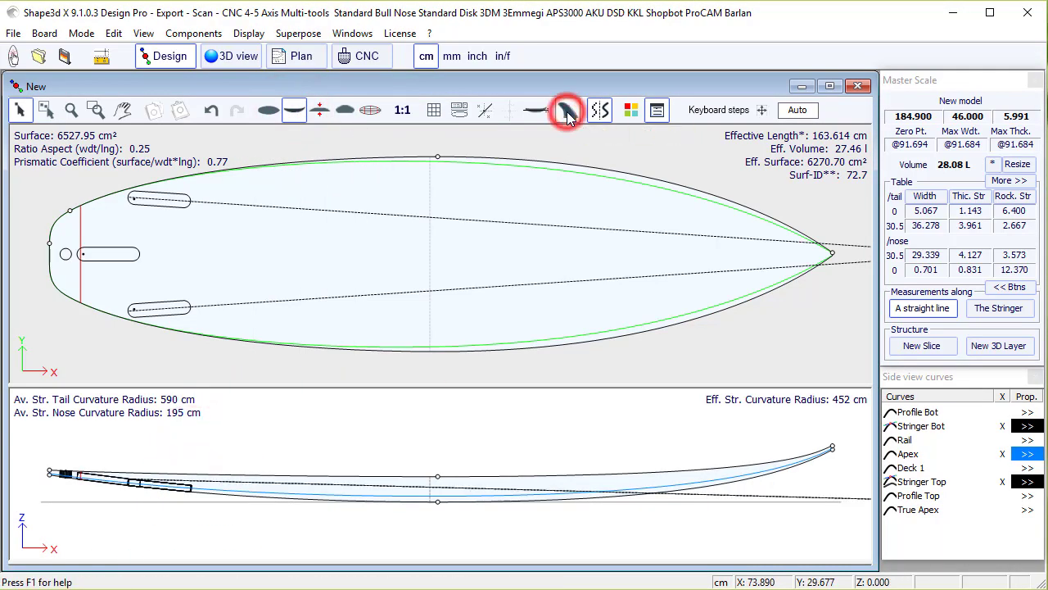
scroll(48, 485, "up", 4)
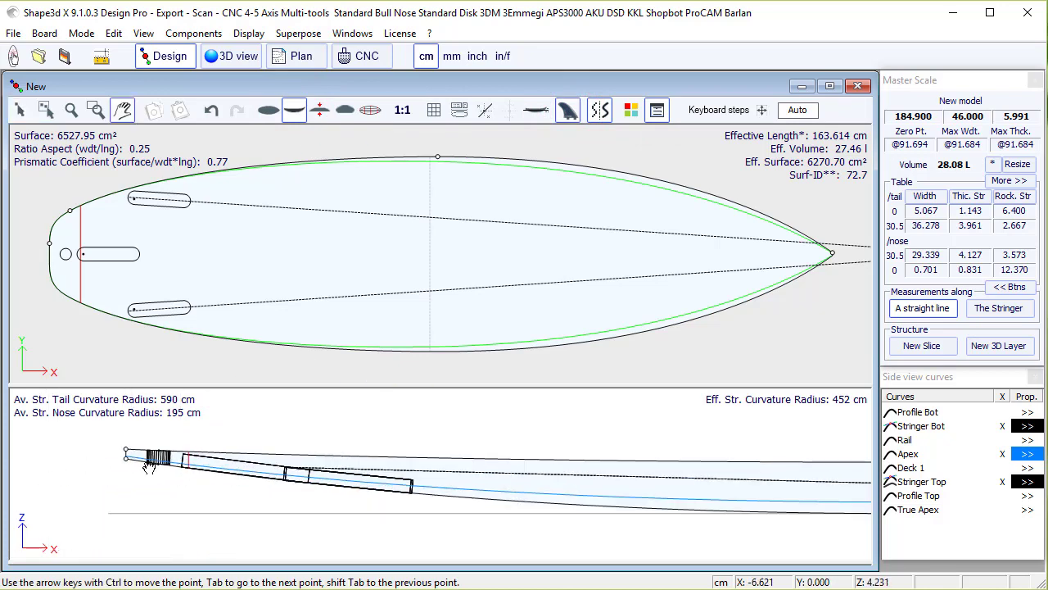
scroll(236, 448, "up", 3)
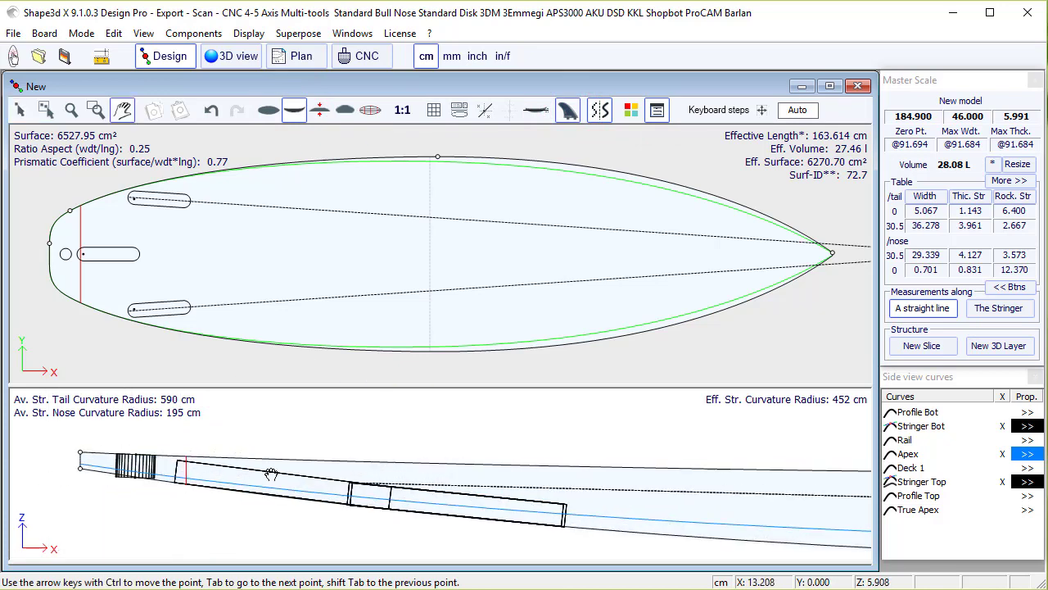
Move the side fins forward and outward in the outline, to about 25.7 cm from the tail and 14.1 cm from the axis.
left_click(164, 200)
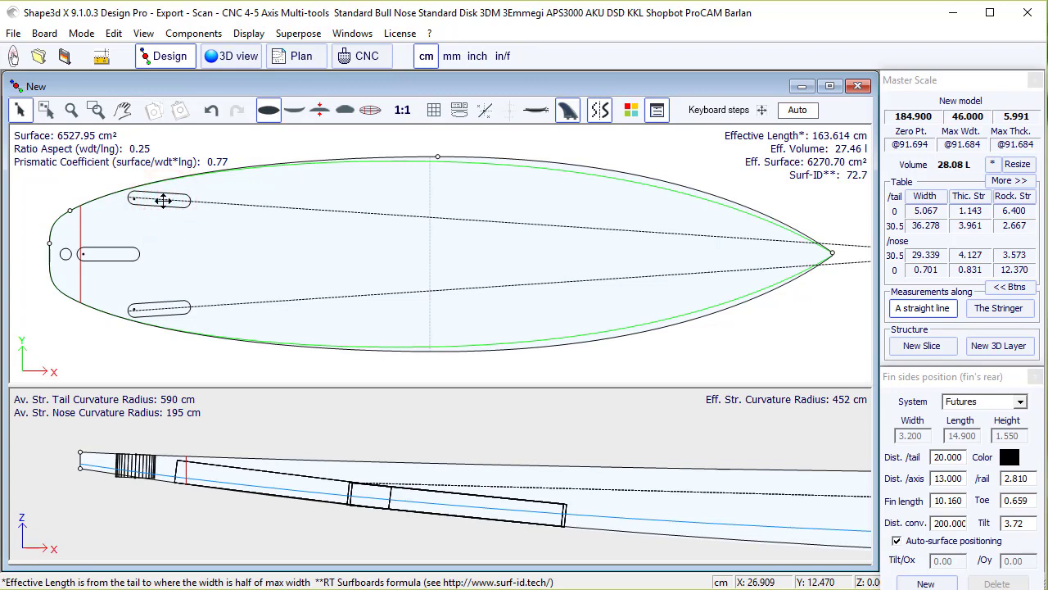
left_click_drag(164, 200, 184, 194)
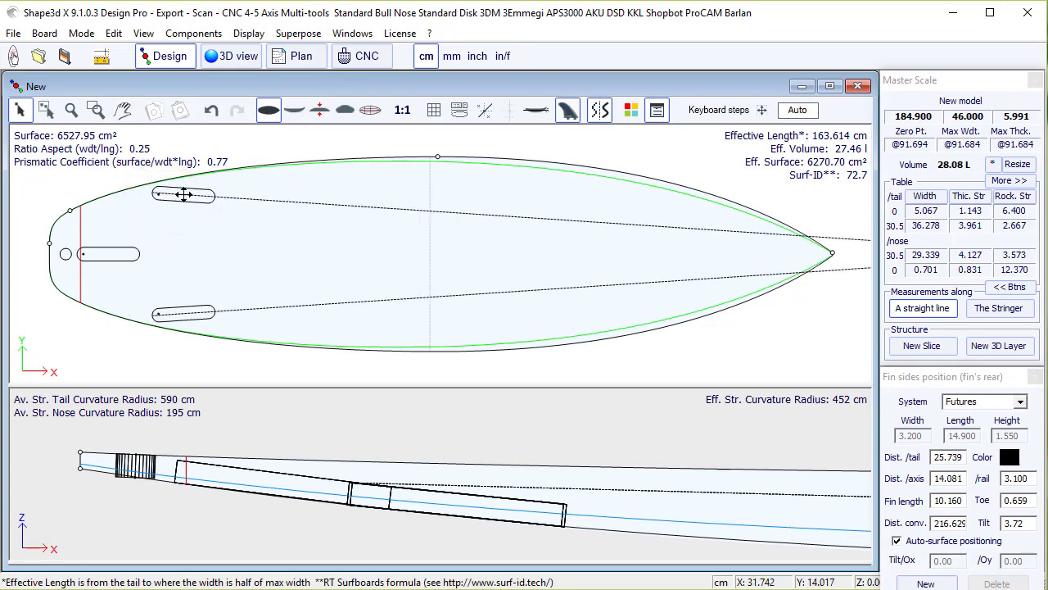
left_click(930, 378)
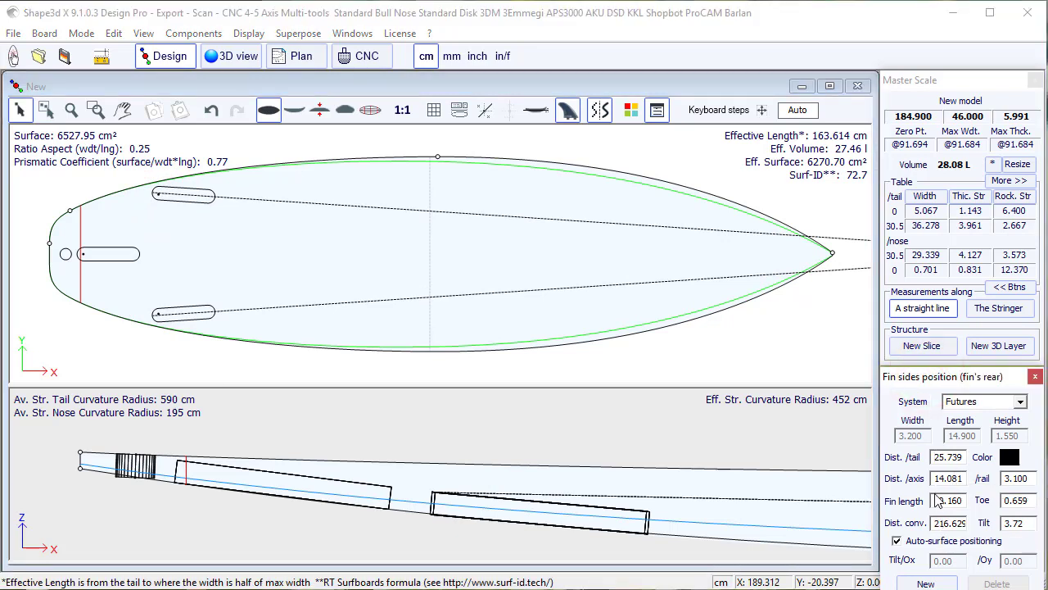
Set the side fins' distance to the rail to 3.0 cm.
left_click(934, 460)
double_click(933, 460)
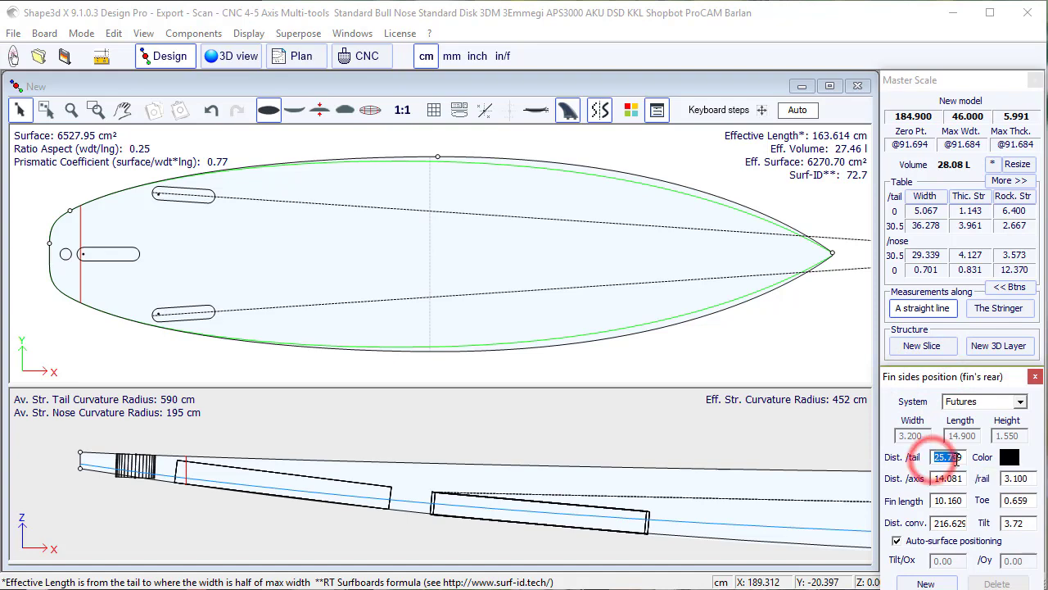
left_click(1006, 481)
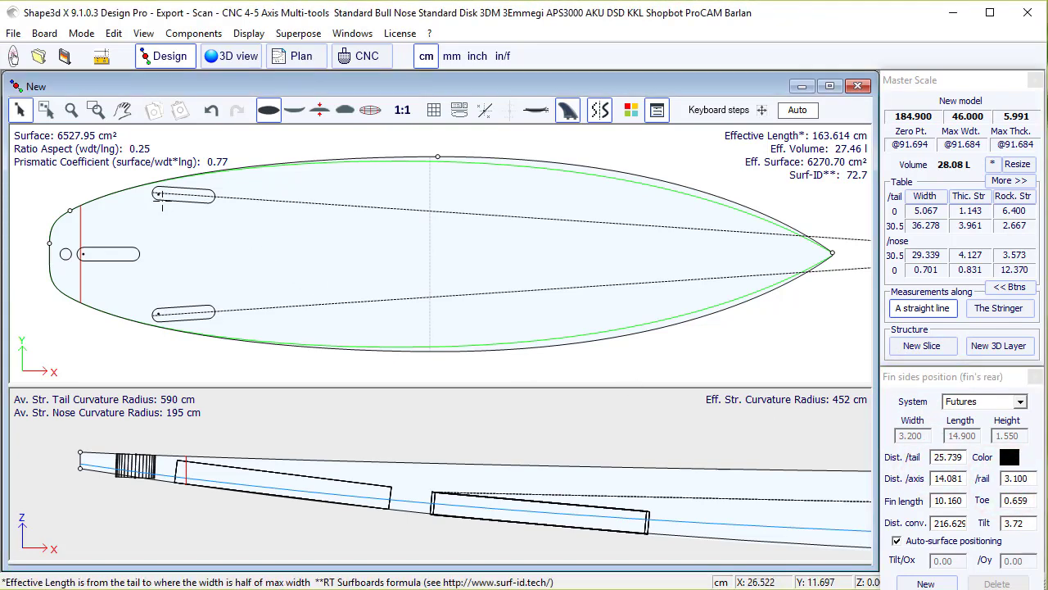
scroll(162, 200, "up", 9)
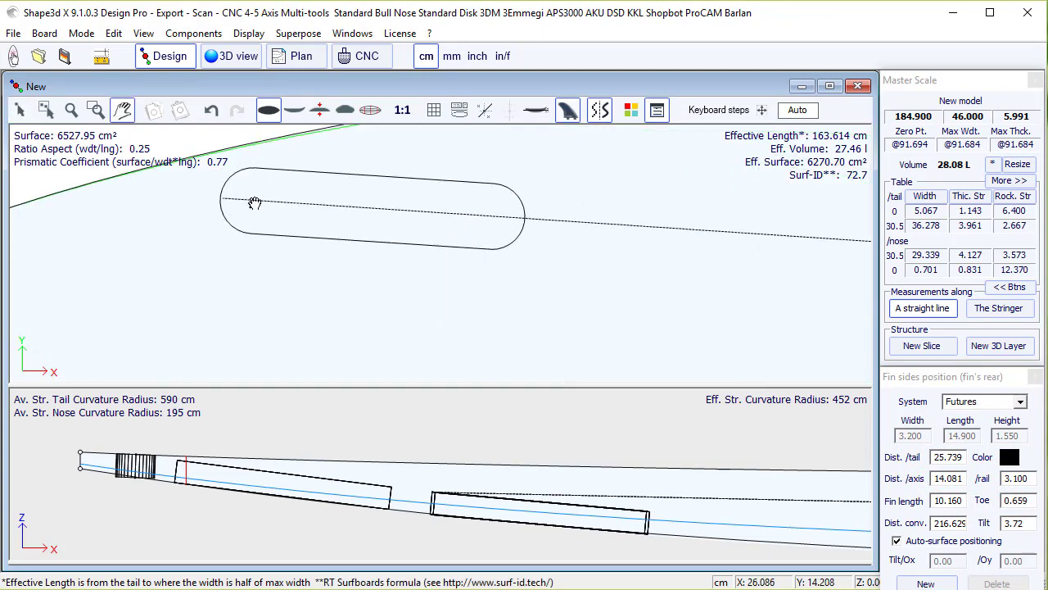
left_click(250, 204)
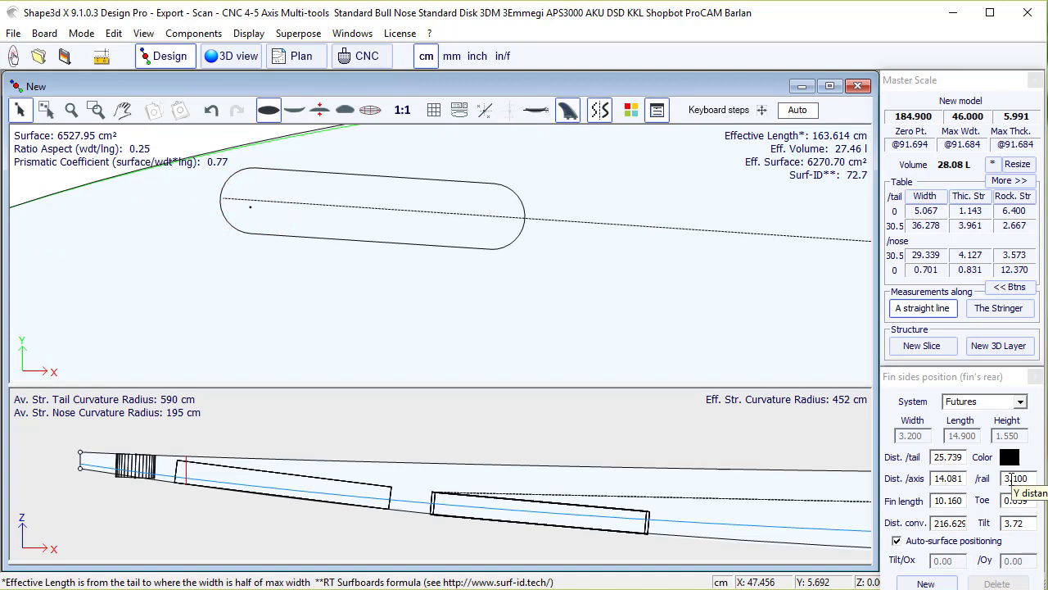
left_click_drag(1014, 481, 1033, 481)
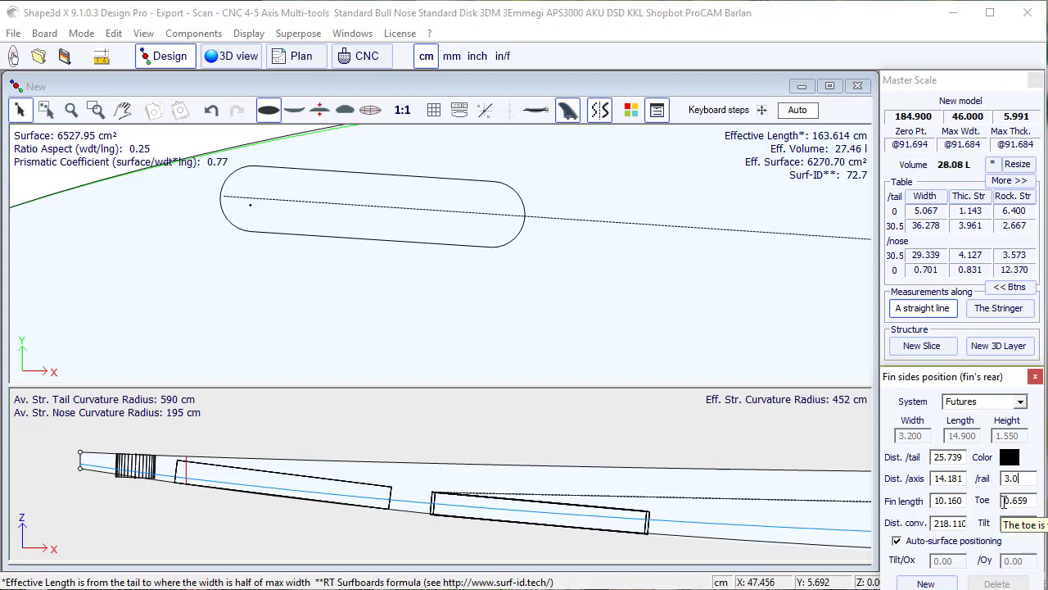
Set the side fins' fin length to 10 cm and their toe to 0.5.
left_click(496, 213)
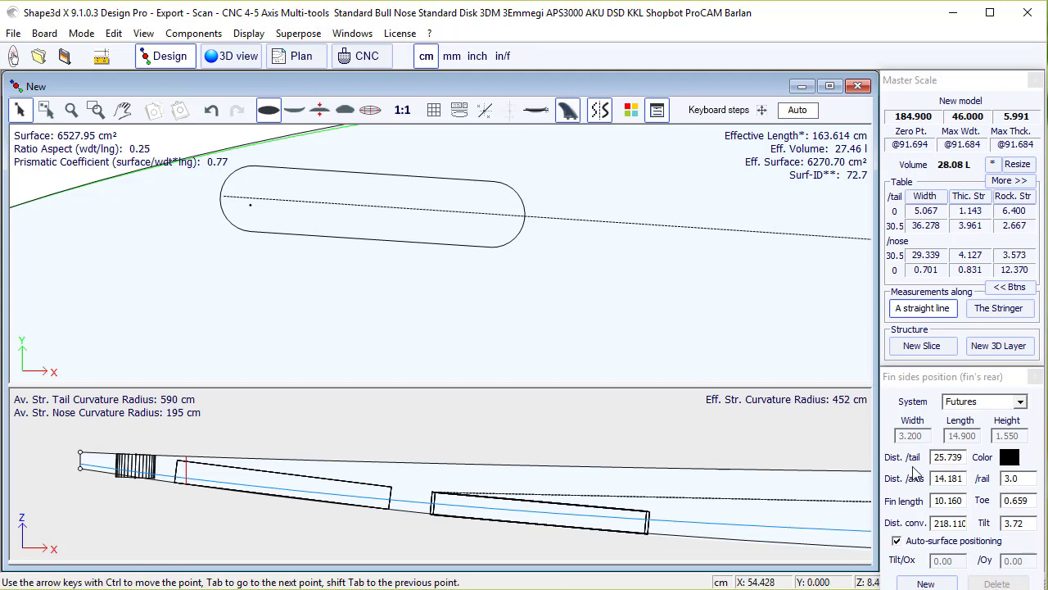
left_click(942, 501)
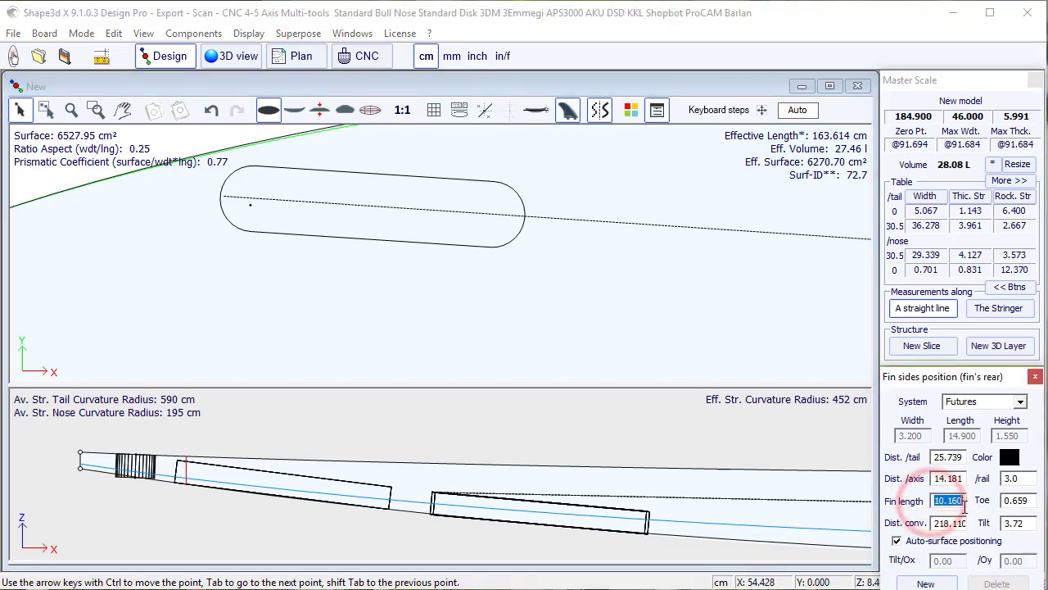
left_click(959, 499)
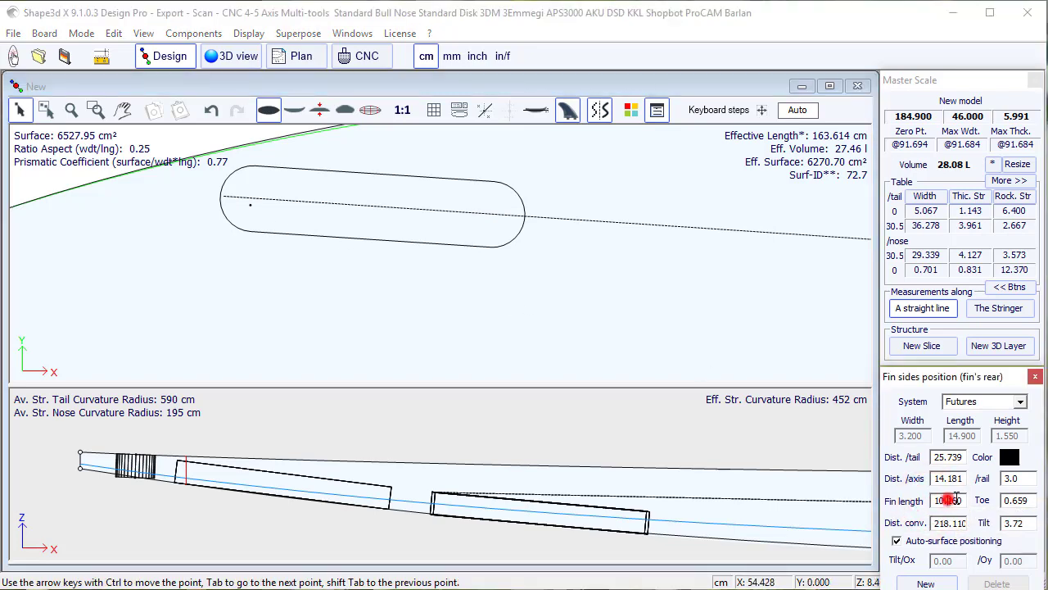
key("BackSpace")
key("BackSpace")
key("BackSpace")
left_click(1014, 500)
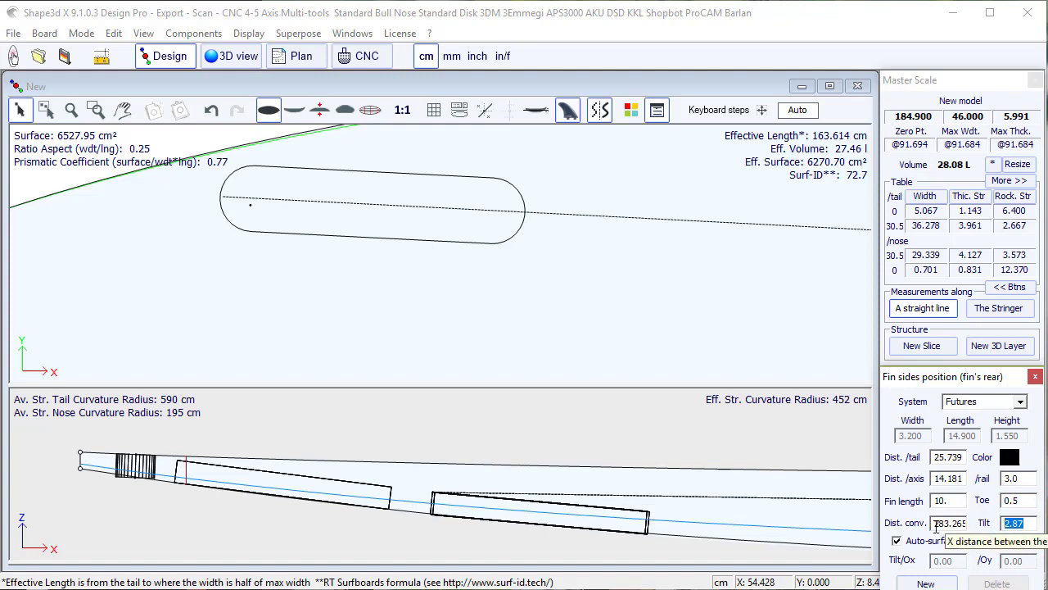
Check the side fins' convergence distance and examine where their direction lines meet beyond the nose.
left_click_drag(934, 525, 969, 527)
scroll(262, 247, "down", 2)
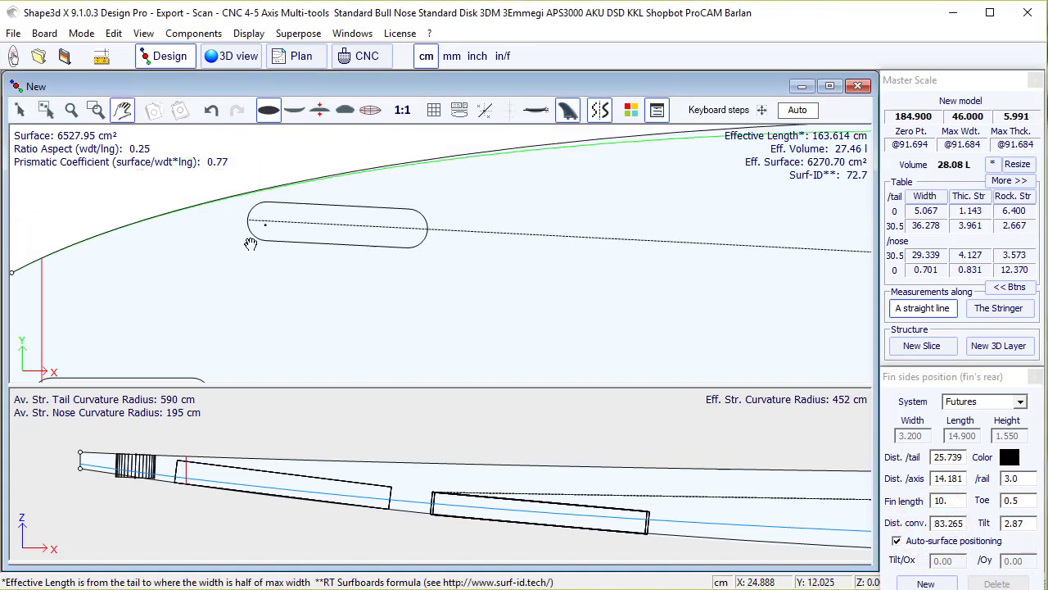
scroll(251, 244, "down", 3)
scroll(221, 215, "down", 2)
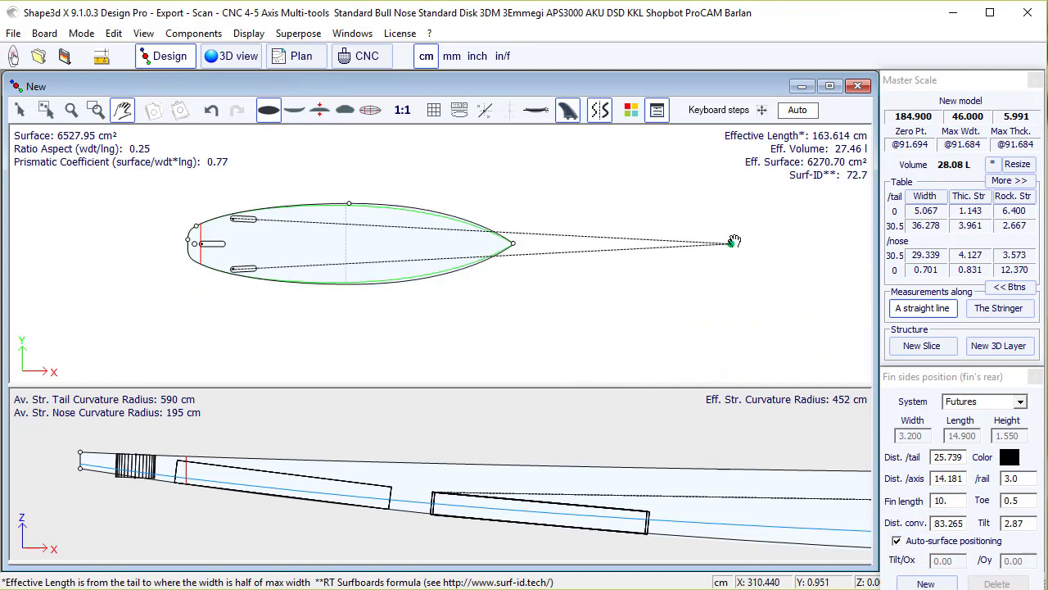
scroll(291, 239, "up", 3)
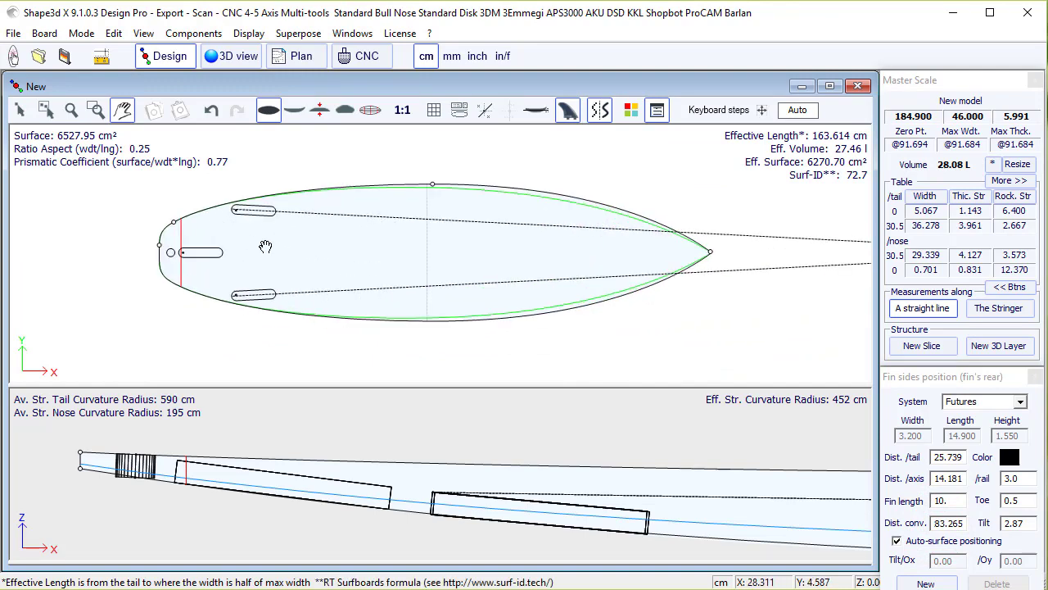
Inspect the fin boxes on the bottom of the board in a 3D view, then close that view.
left_click(238, 61)
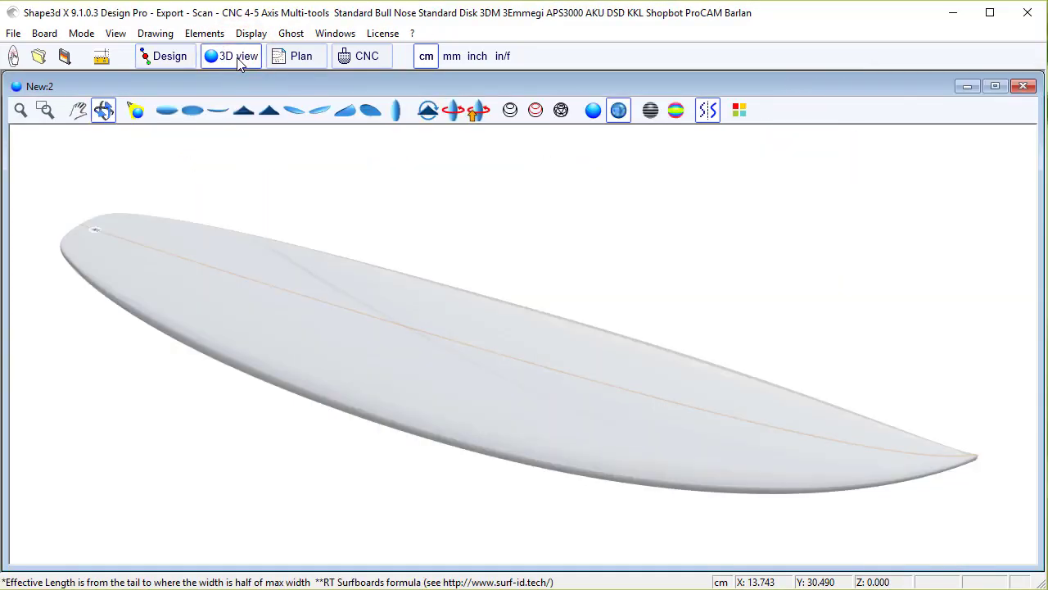
left_click(194, 108)
left_click_drag(211, 268, 557, 248)
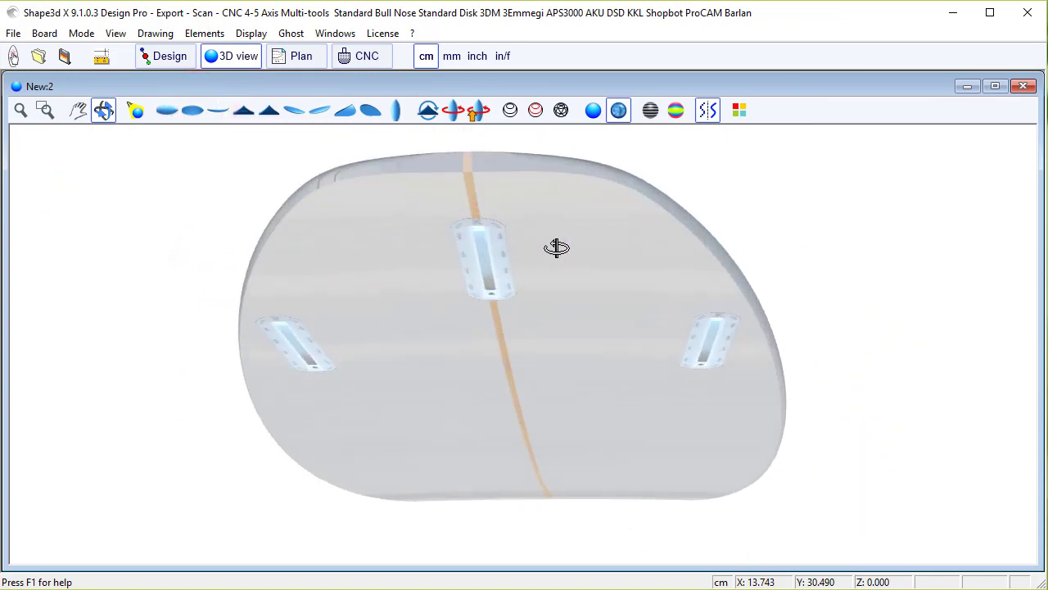
left_click_drag(599, 216, 565, 232)
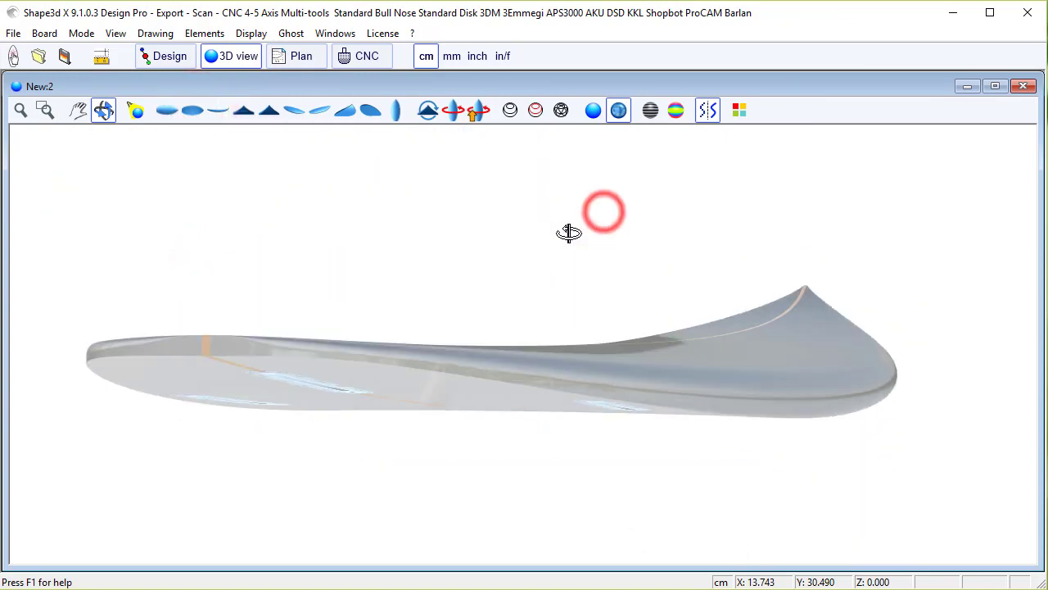
left_click(1022, 86)
Change the side fins' box system to FCS 2.
left_click(252, 195)
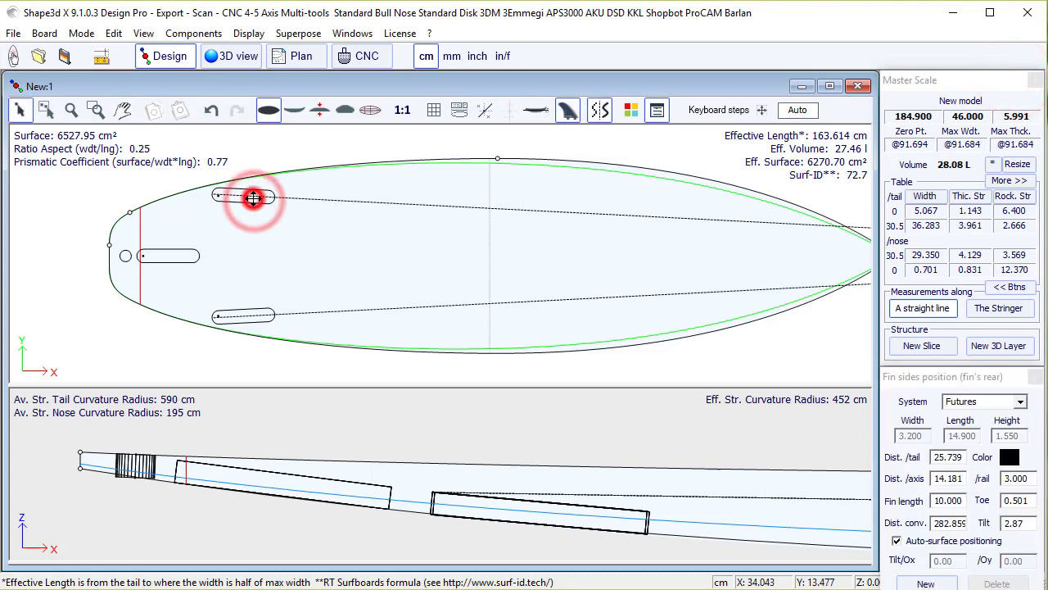
left_click(1021, 403)
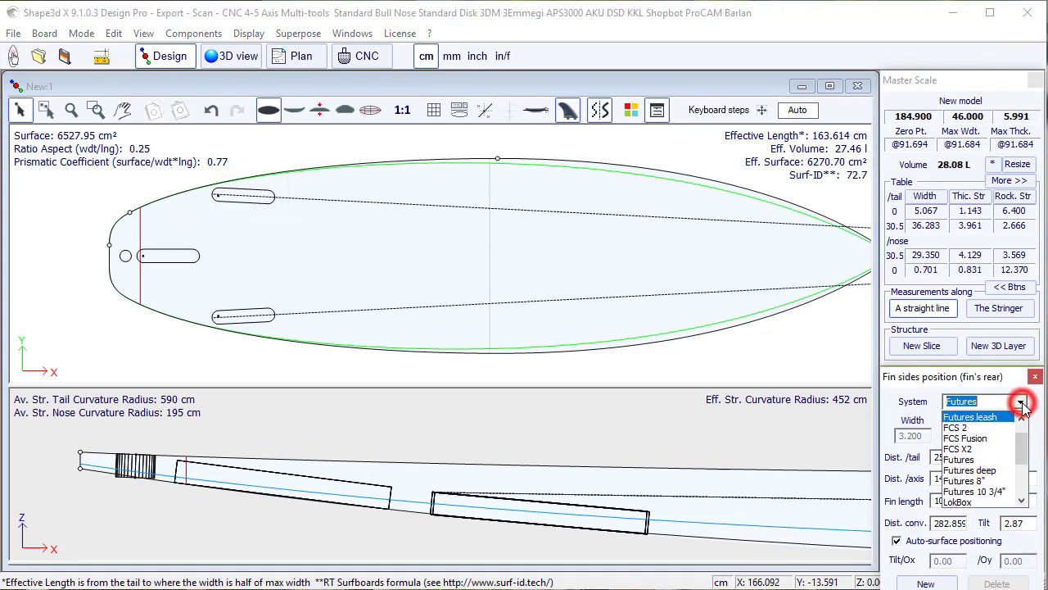
left_click(964, 429)
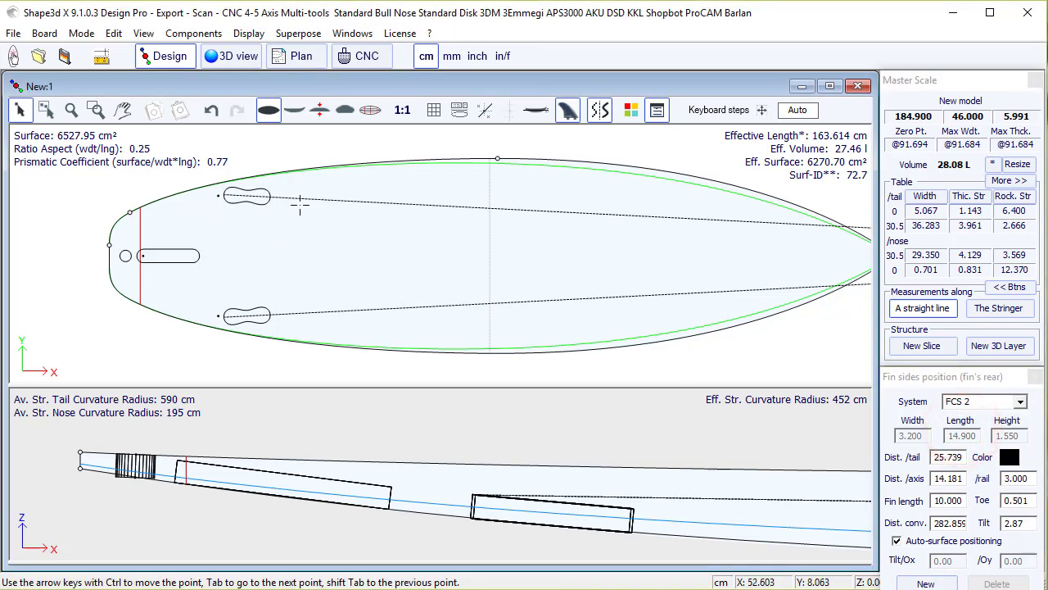
Change the center fin's box system to FCS 2 and deselect it.
scroll(221, 190, "up", 2)
scroll(221, 190, "up", 1)
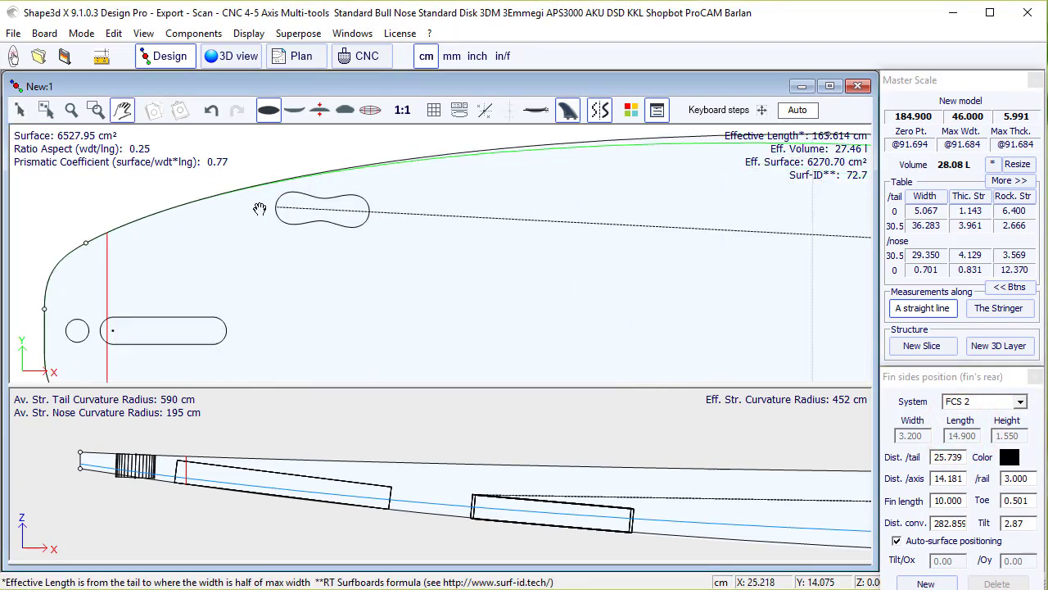
scroll(294, 178, "down", 1)
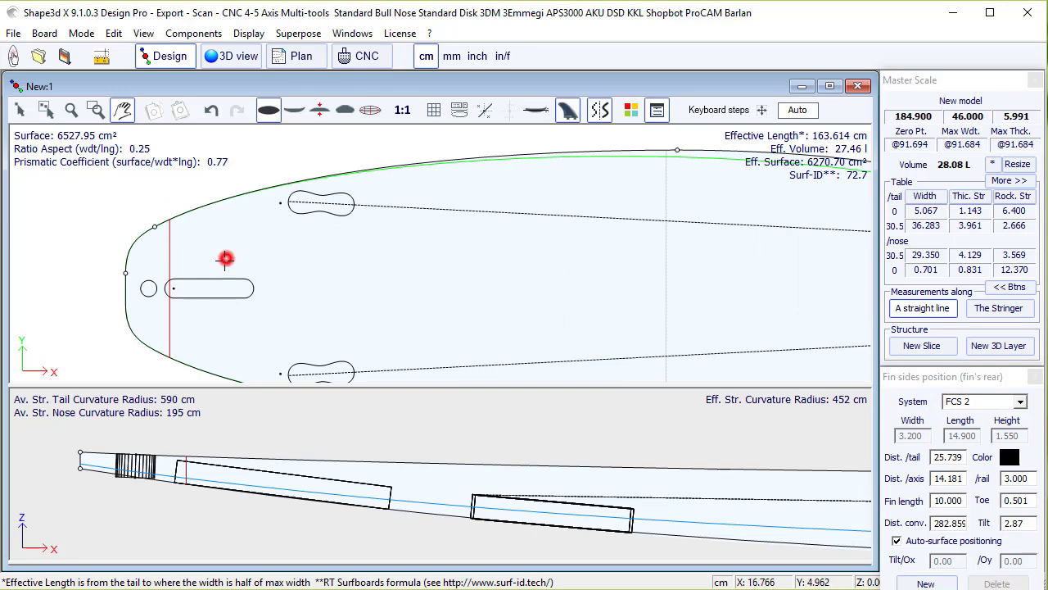
left_click(221, 283)
left_click(1019, 401)
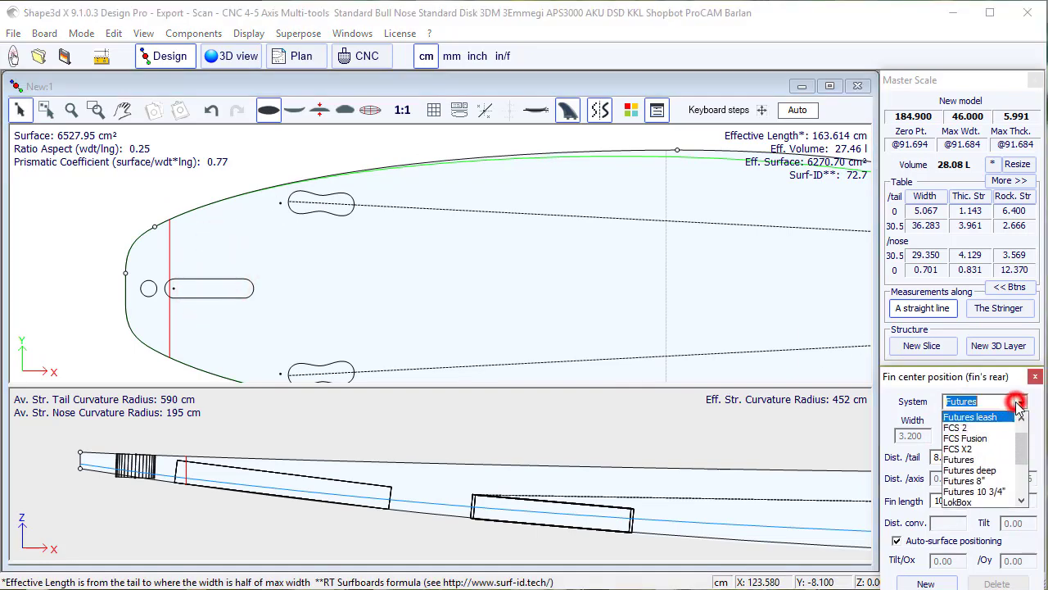
left_click(955, 428)
left_click(337, 277)
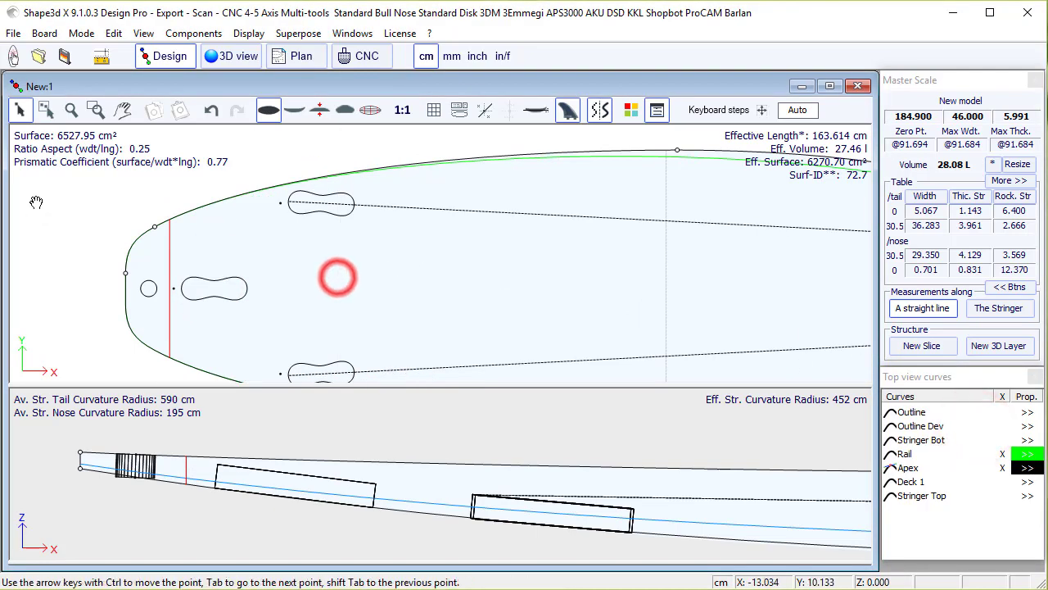
Show the bottom of the board in 3D and set the center fin box's map image to Red.
left_click(230, 56)
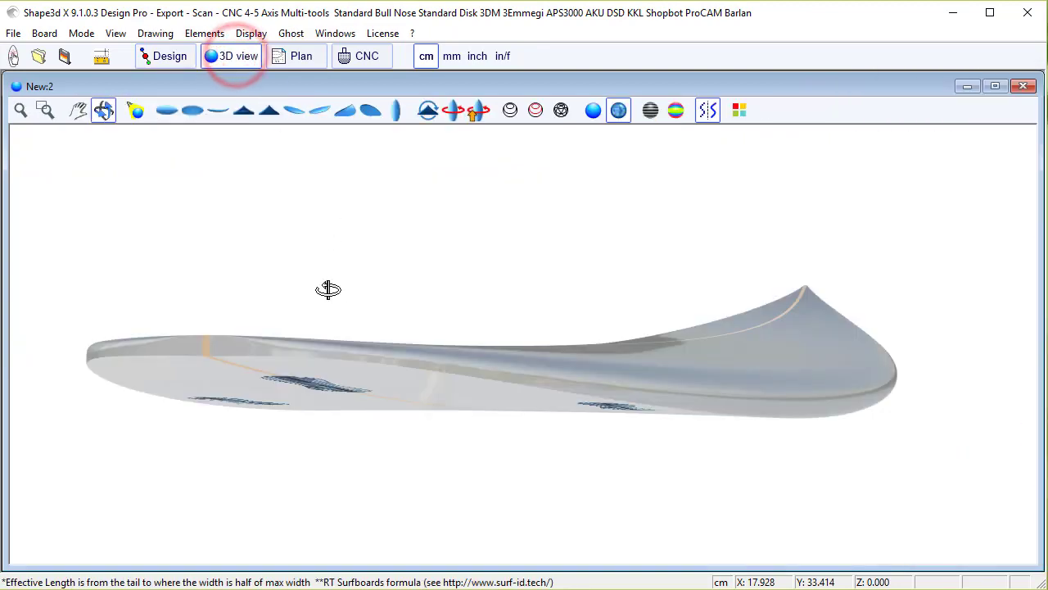
left_click_drag(328, 289, 735, 202)
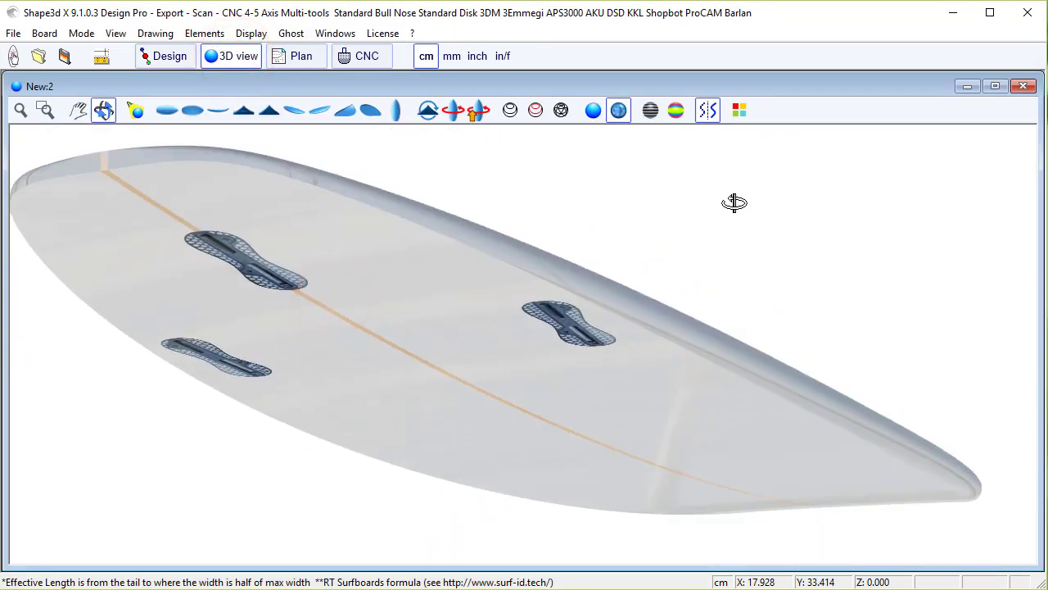
left_click(739, 111)
left_click(877, 152)
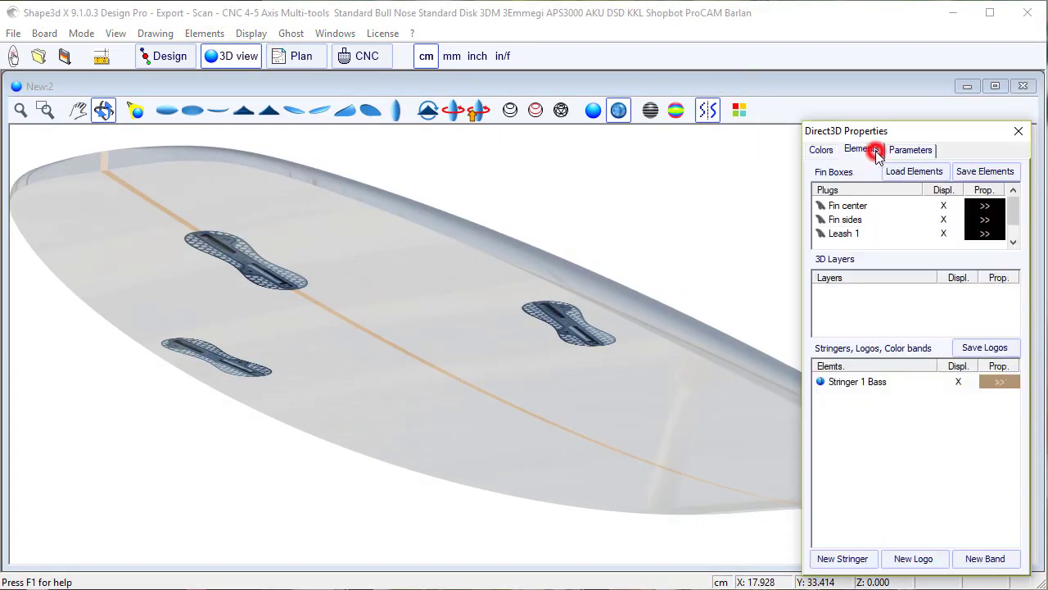
left_click(991, 210)
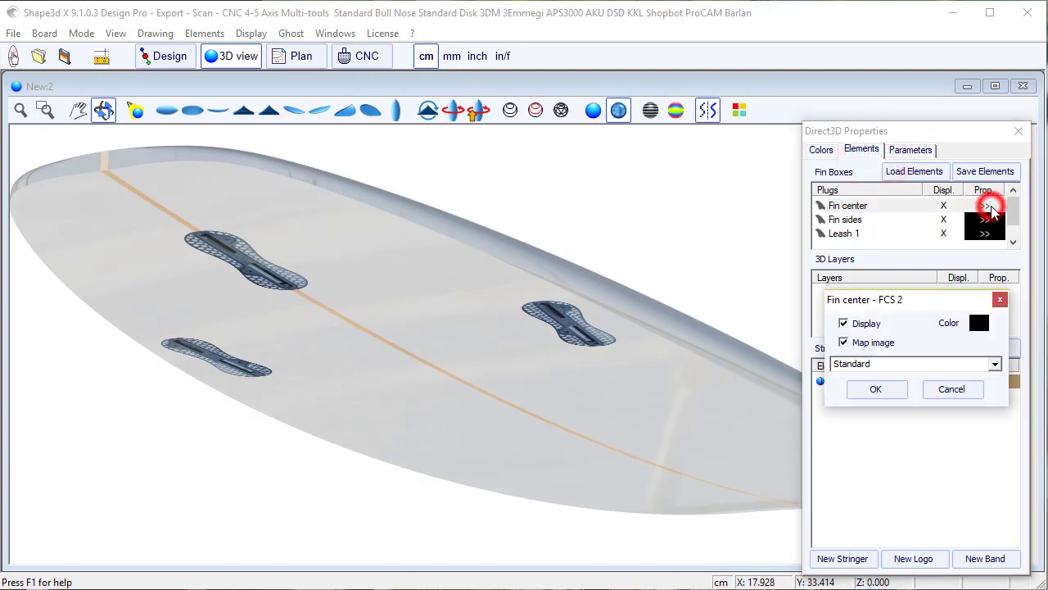
left_click(994, 364)
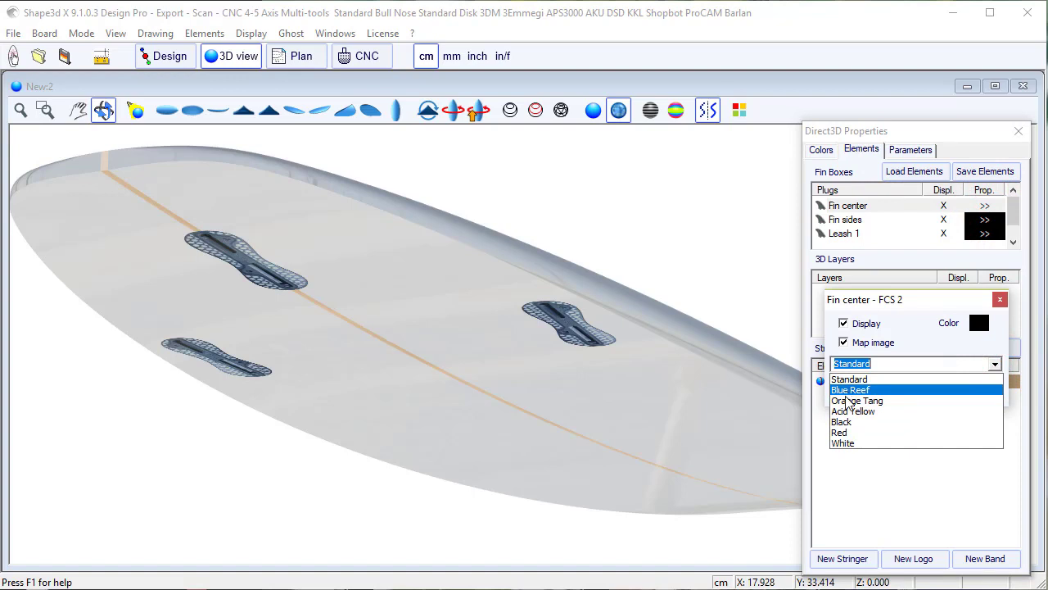
left_click(841, 432)
left_click(876, 390)
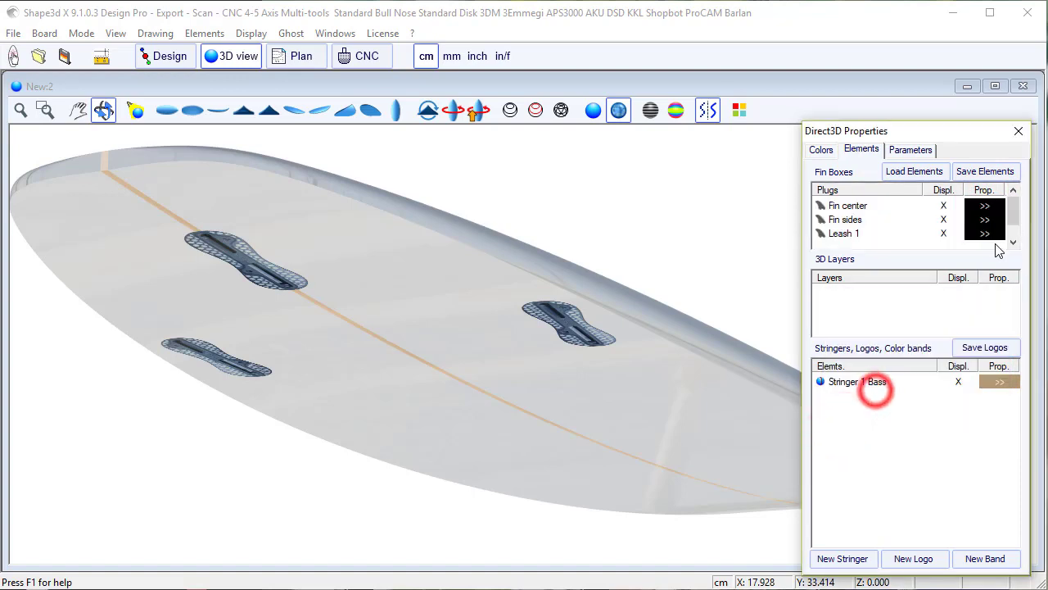
Set the side fin boxes' map image to Red in the 3D element properties.
left_click(985, 220)
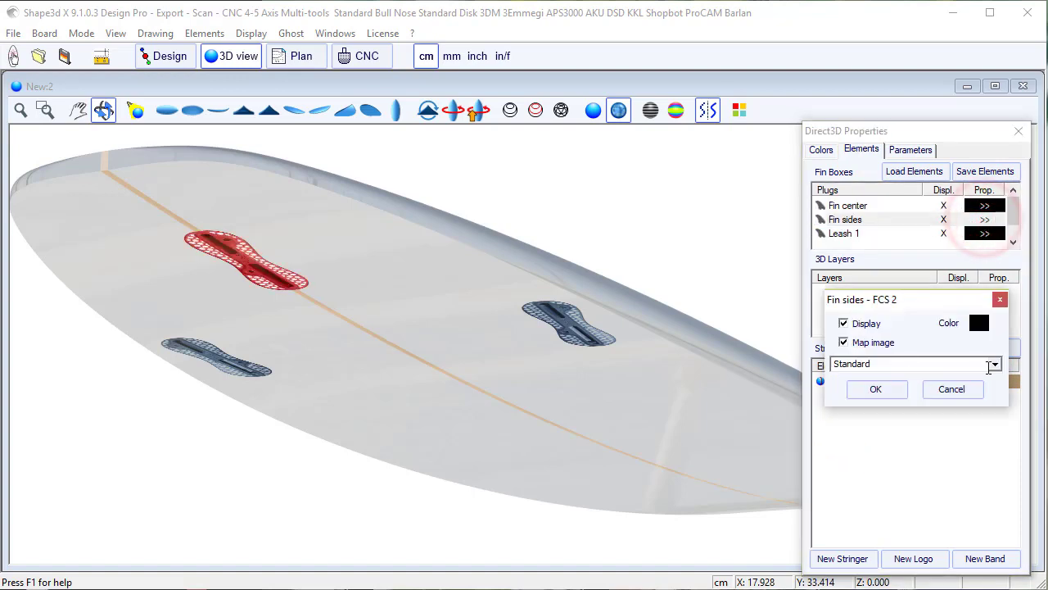
left_click(995, 364)
left_click(849, 433)
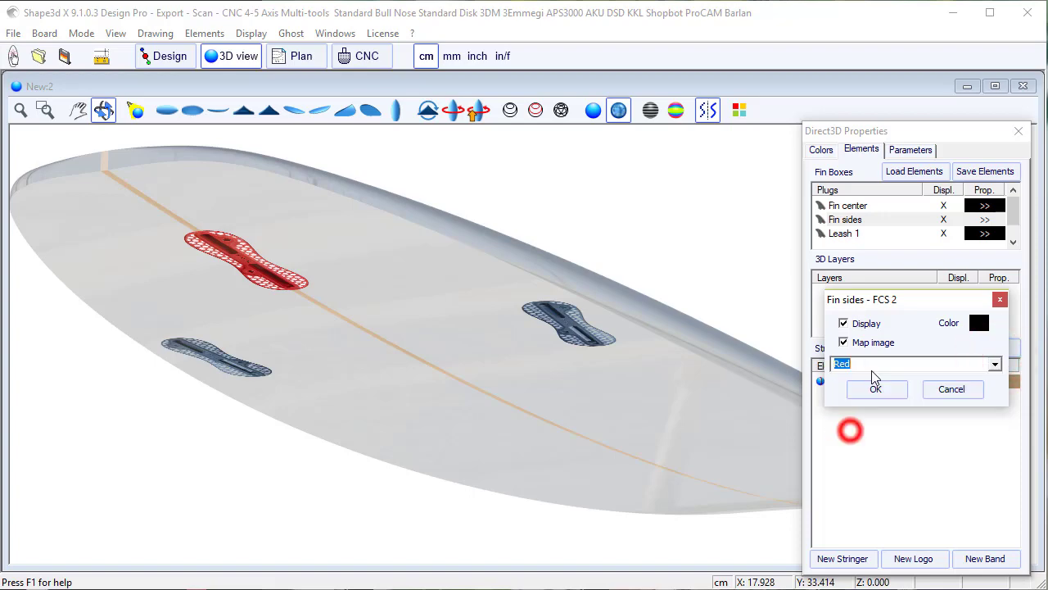
left_click(873, 390)
Turn the board to show its deck and set the leash plug's map image to FCS Reef.
left_click_drag(468, 265, 593, 294)
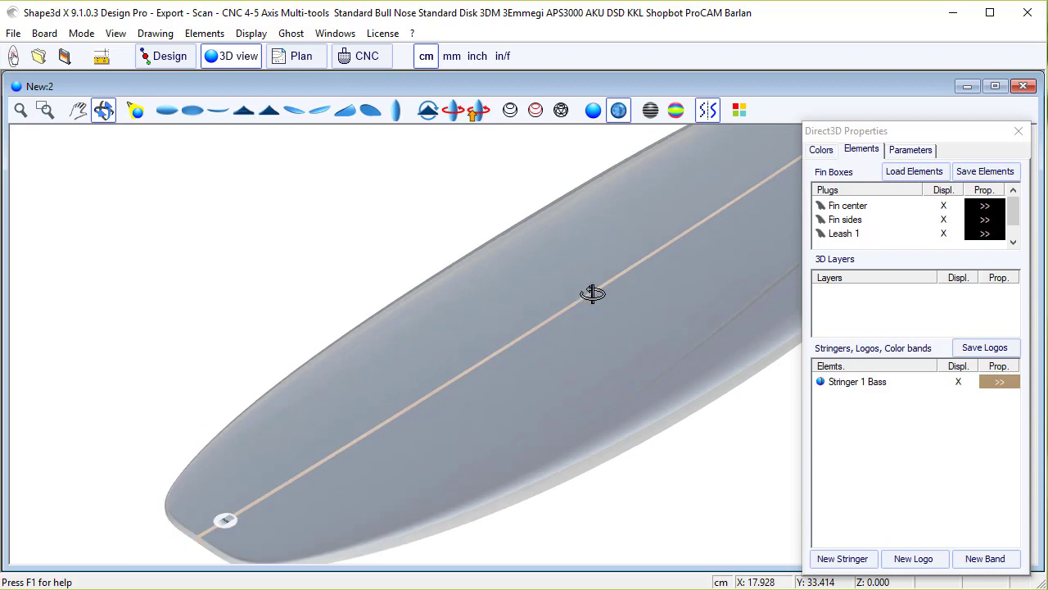
left_click(984, 234)
left_click(994, 364)
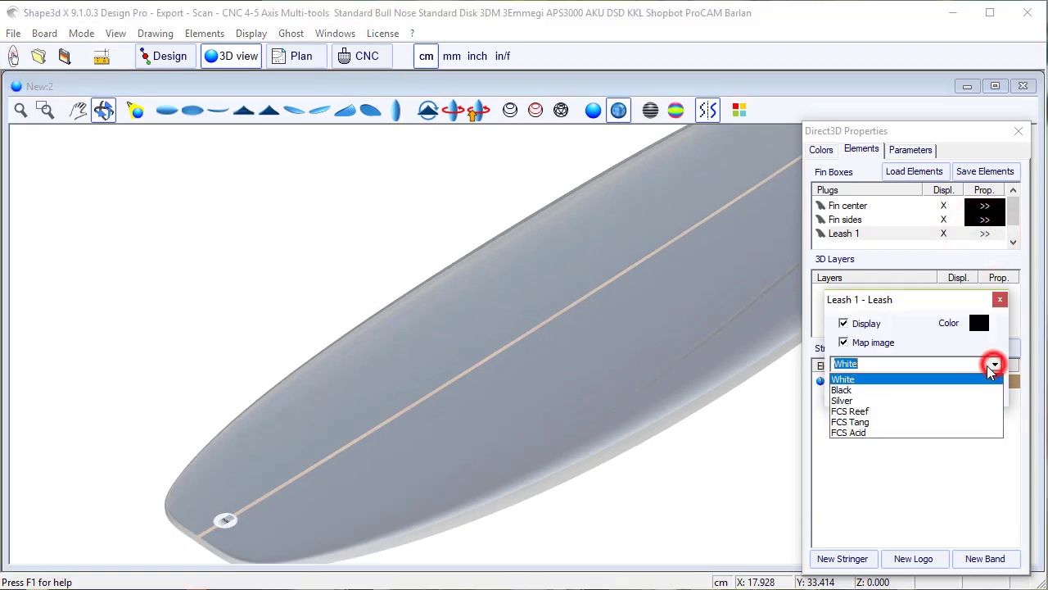
left_click(849, 419)
left_click(876, 388)
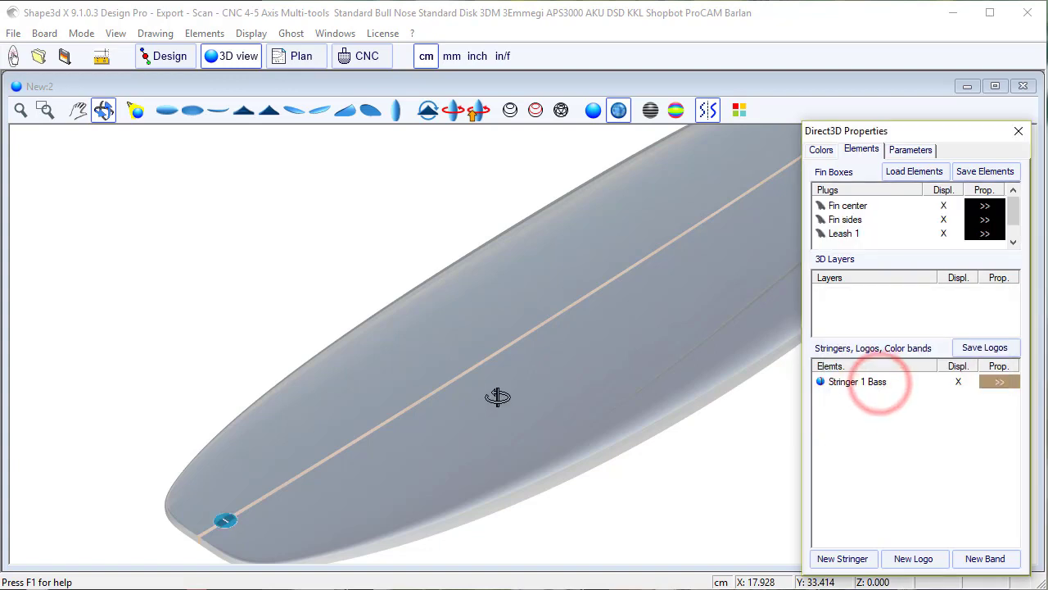
Close the 3D properties and inspect the deck with its leash plug from above and at an angle.
left_click(167, 110)
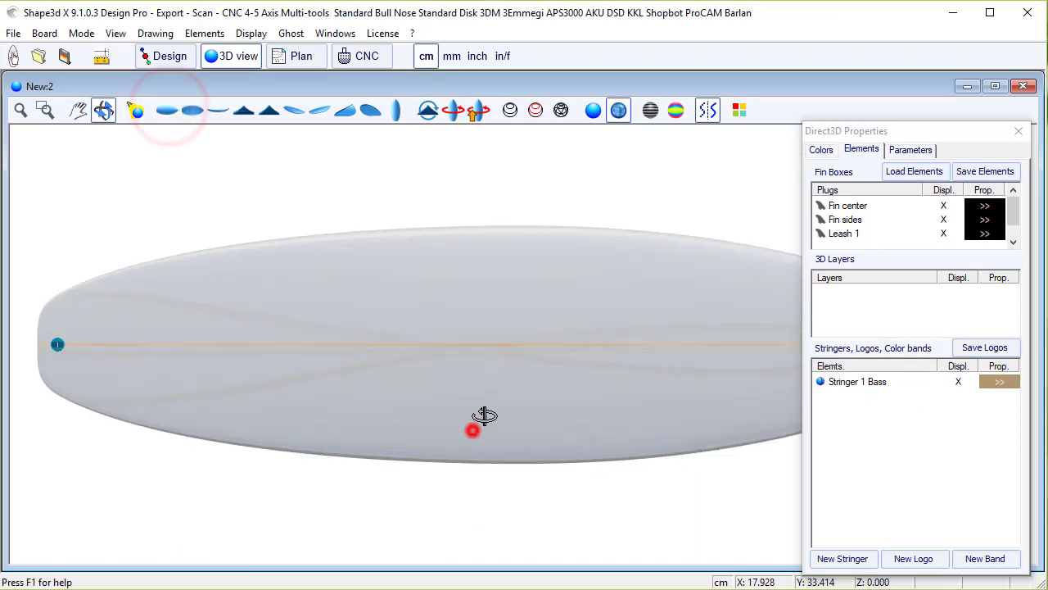
left_click_drag(484, 416, 671, 279)
left_click(1018, 131)
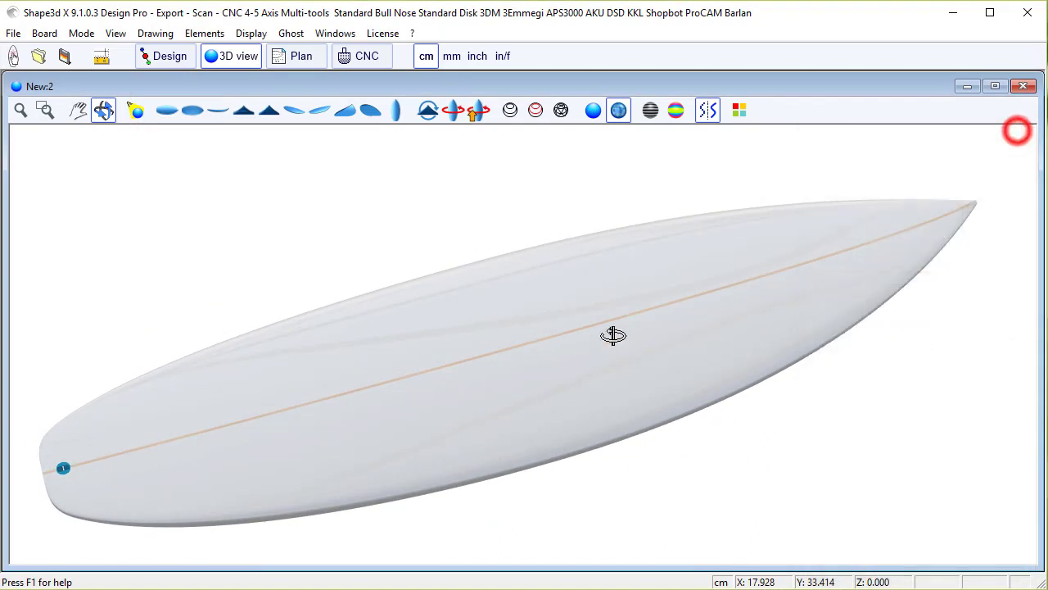
left_click_drag(554, 388, 555, 370)
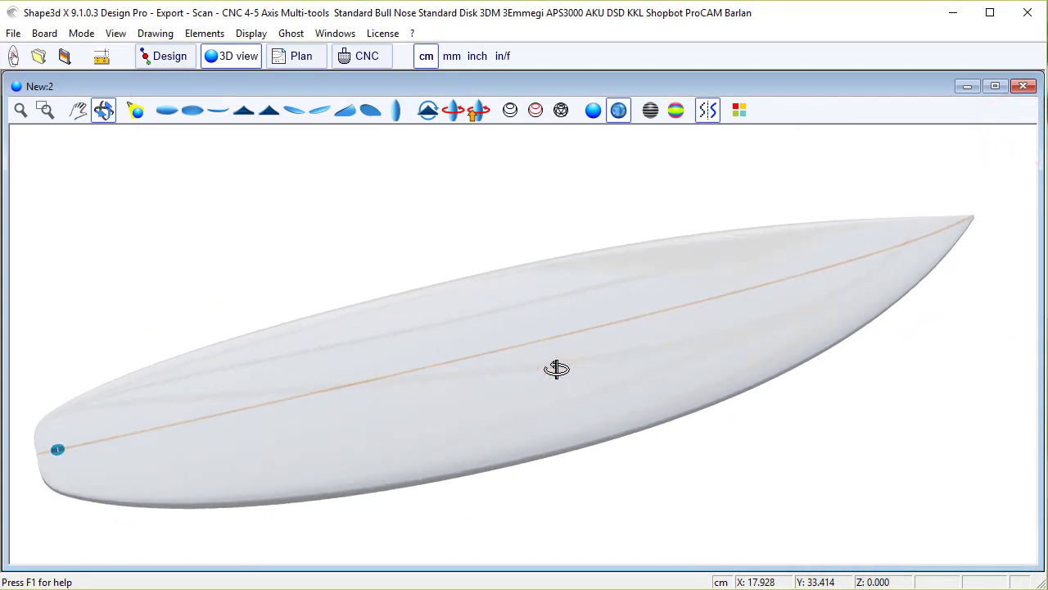
Return to the design view and save the board on the desktop as Test3 in Shape3d X format.
left_click(169, 58)
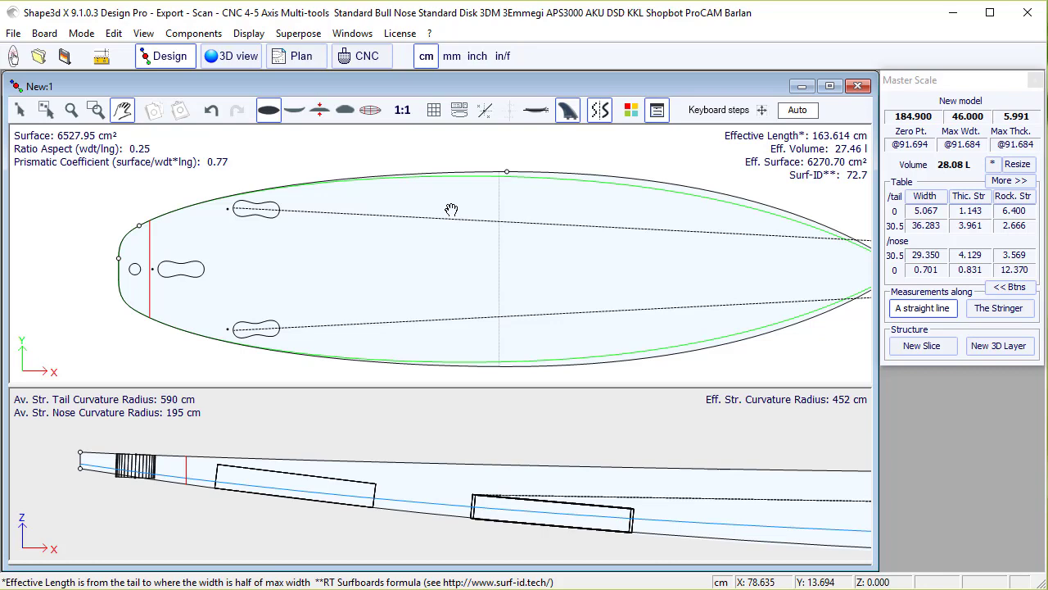
left_click(451, 210)
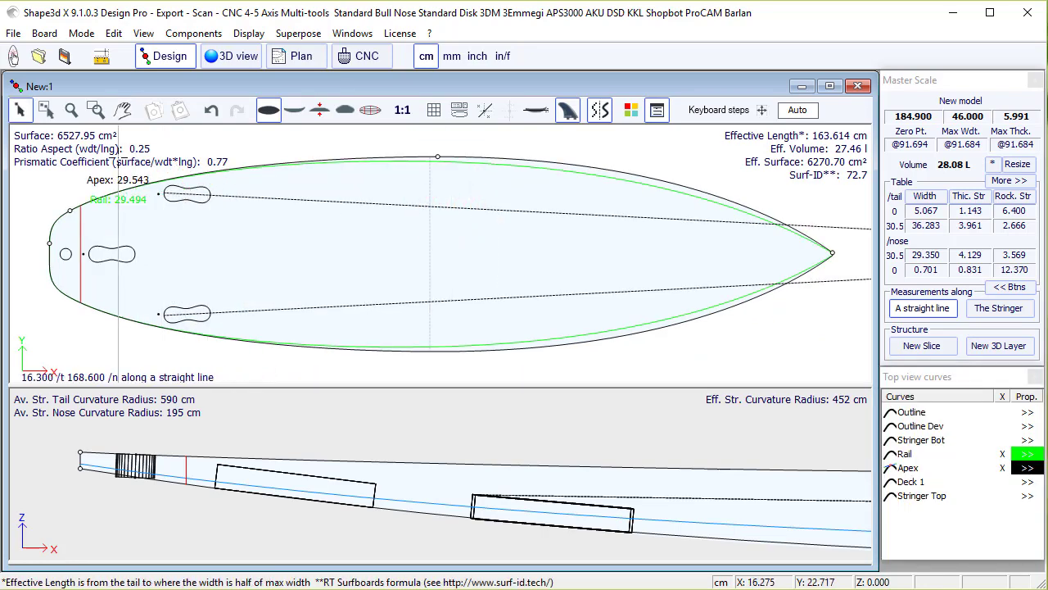
left_click(66, 58)
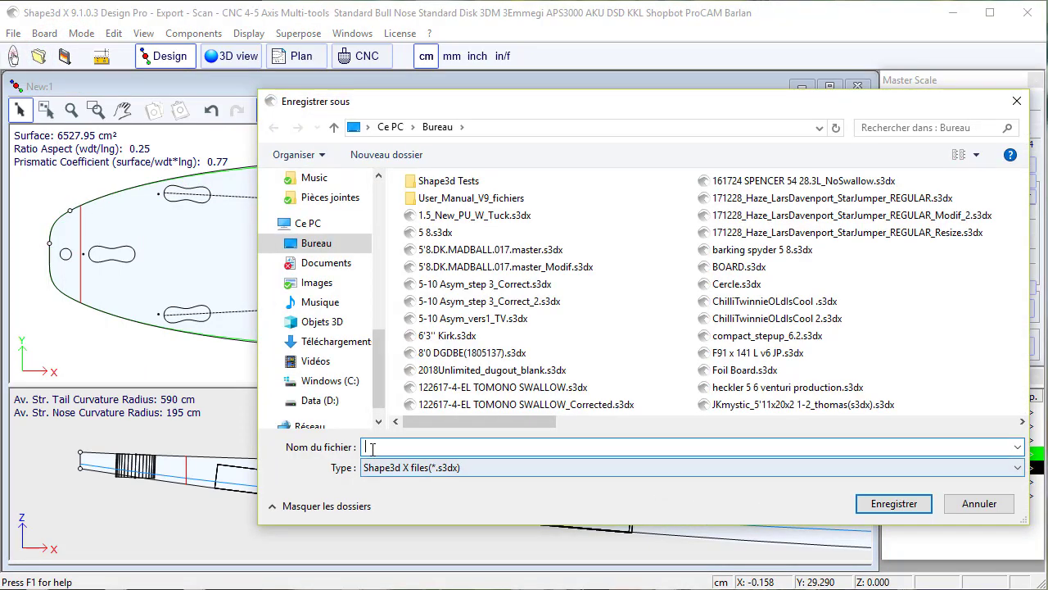
left_click(371, 447)
type("Test")
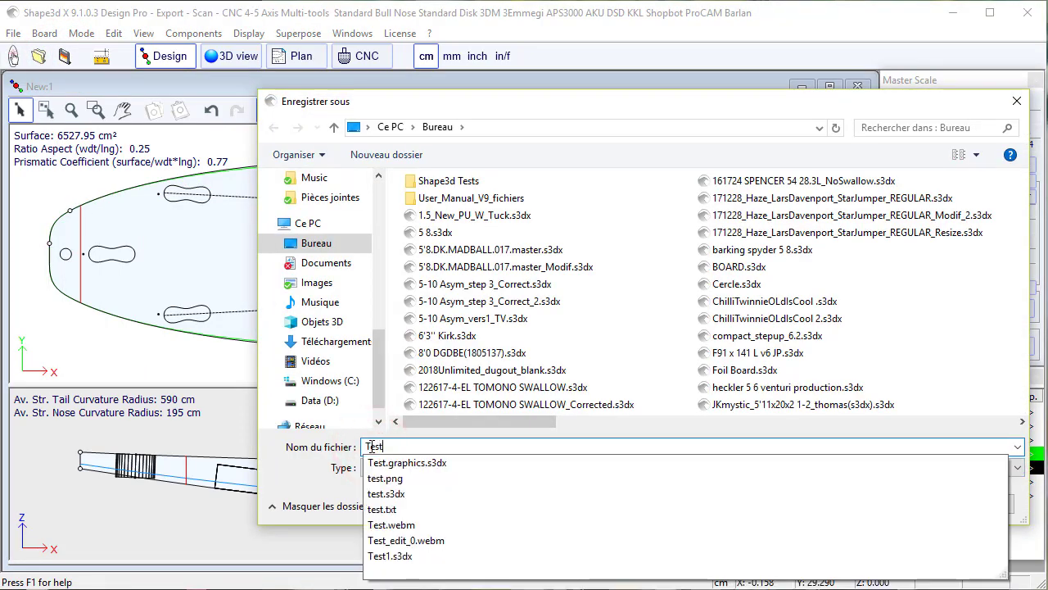
type("3")
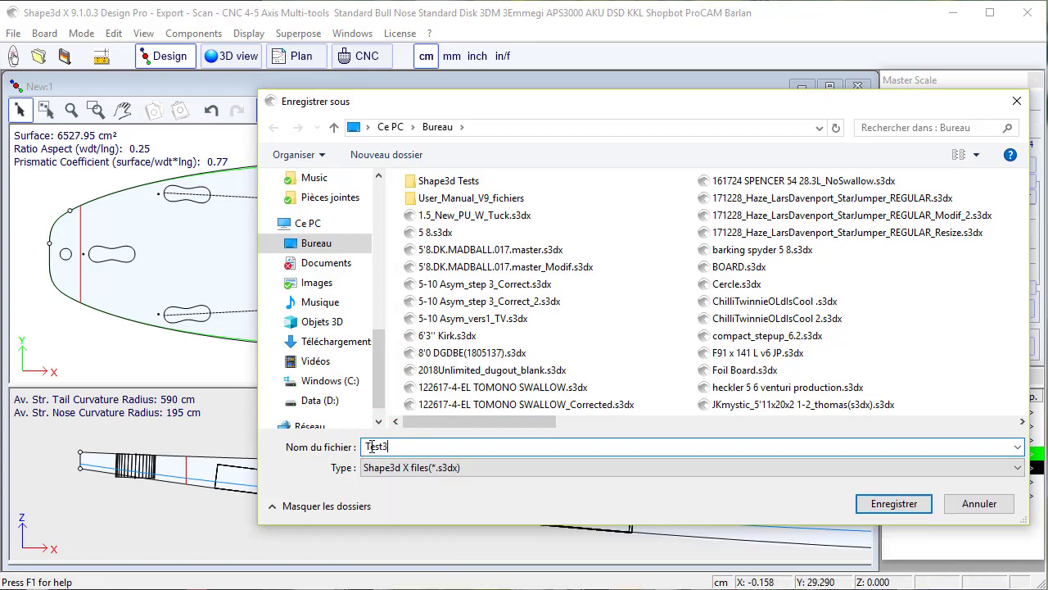
left_click(894, 504)
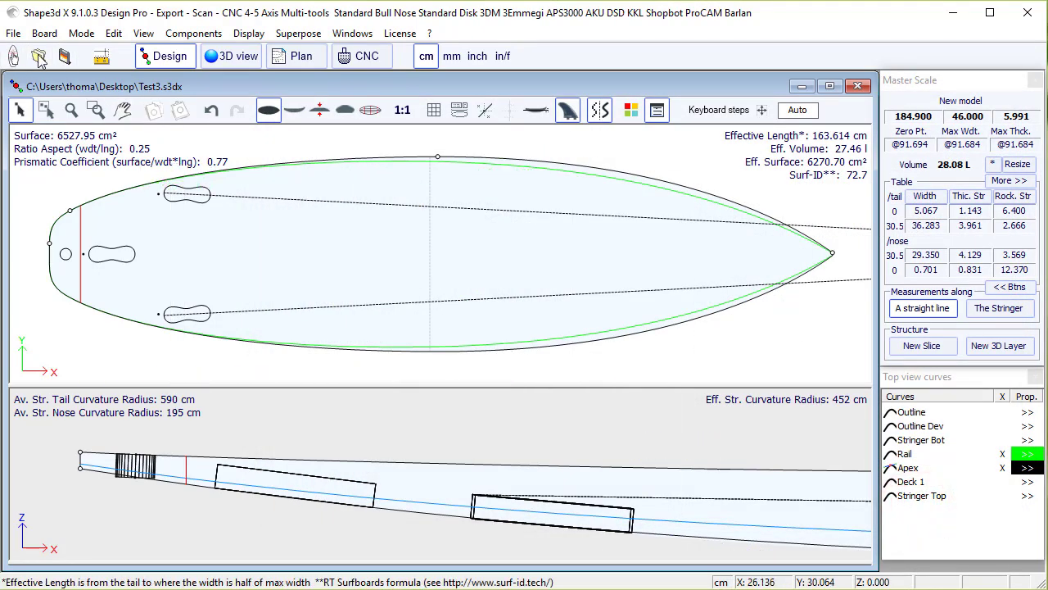
Open the recent board file Test1.s3dx alongside the current board.
left_click(13, 32)
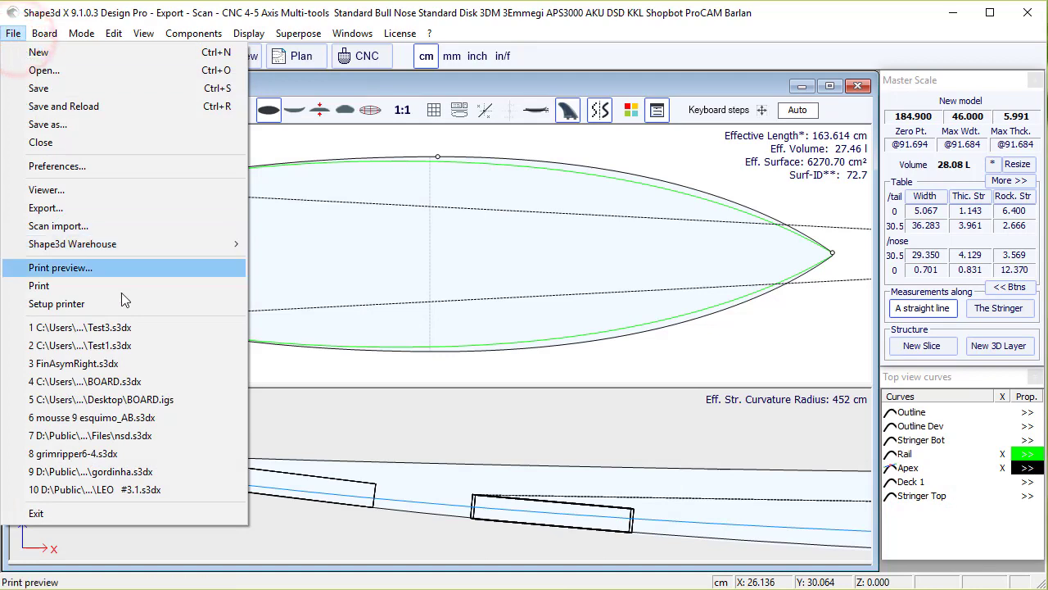
left_click(105, 345)
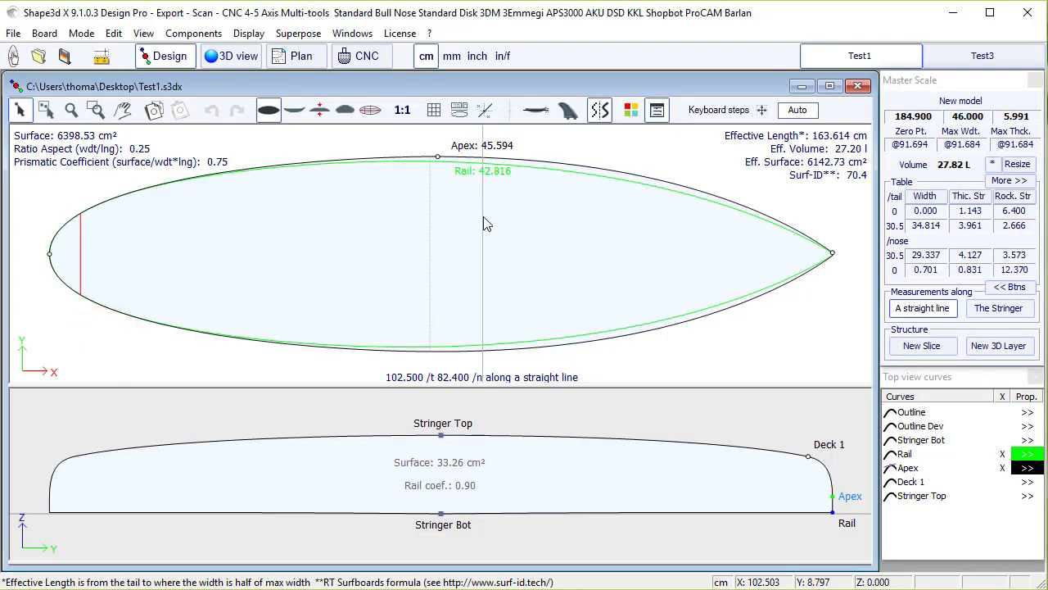
left_click(306, 237)
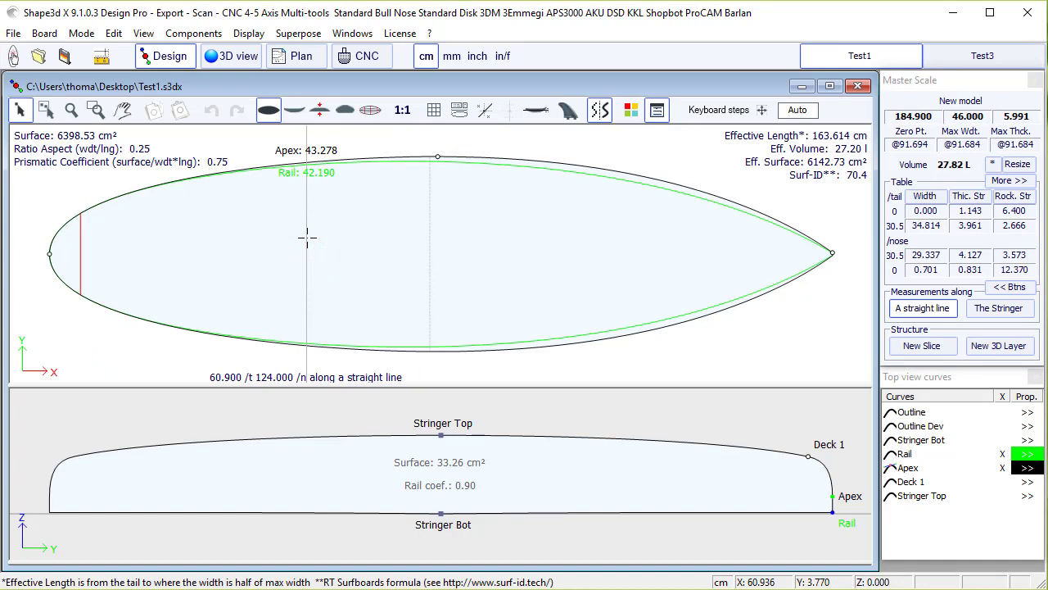
Load the fin boxes and leash plug from Test3.s3dx into the Test1 board.
right_click(308, 191)
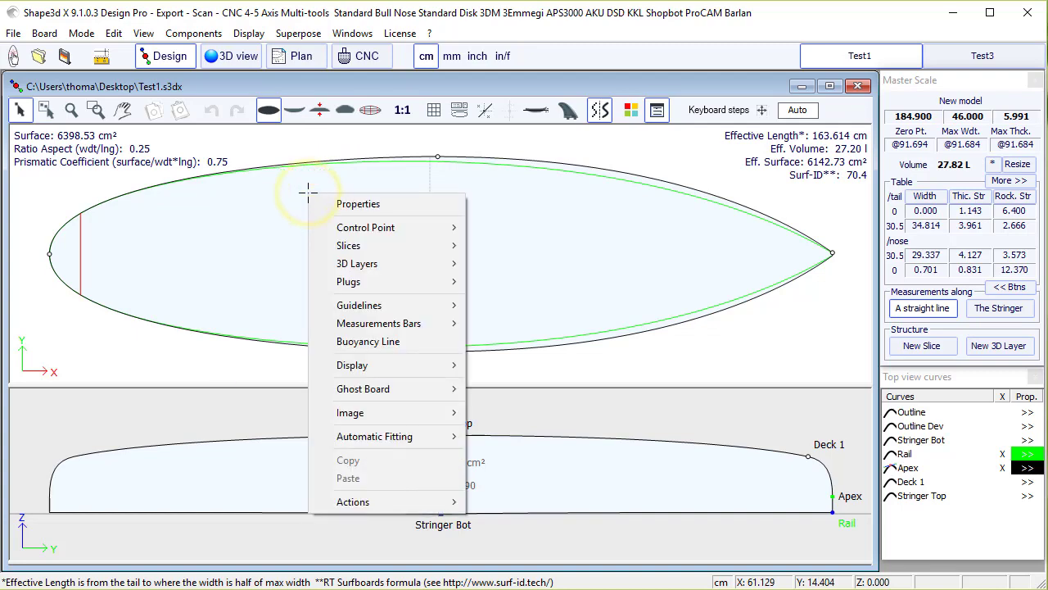
mouse_move(423, 281)
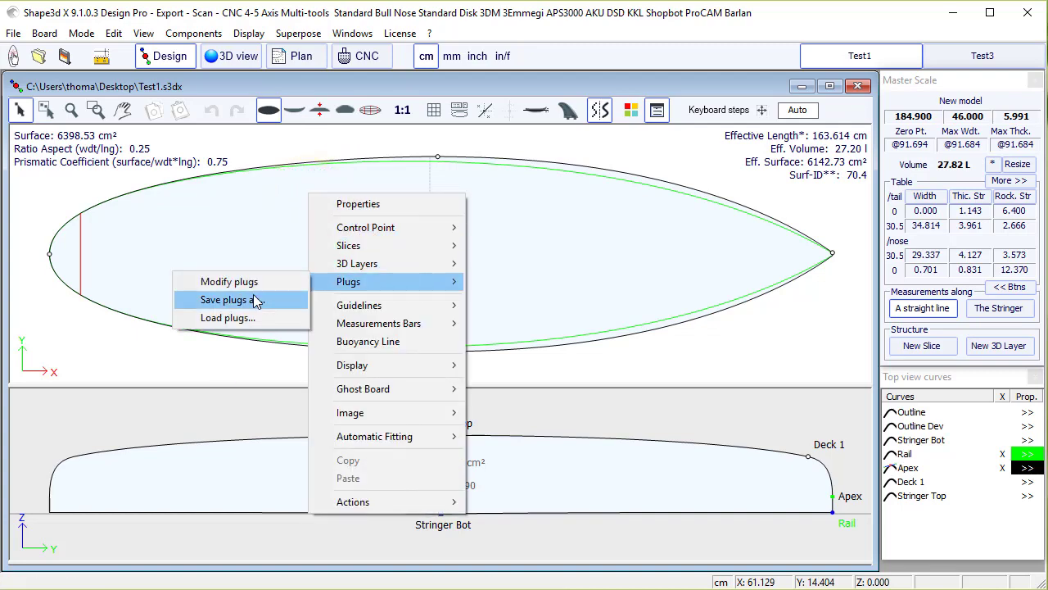
left_click(237, 317)
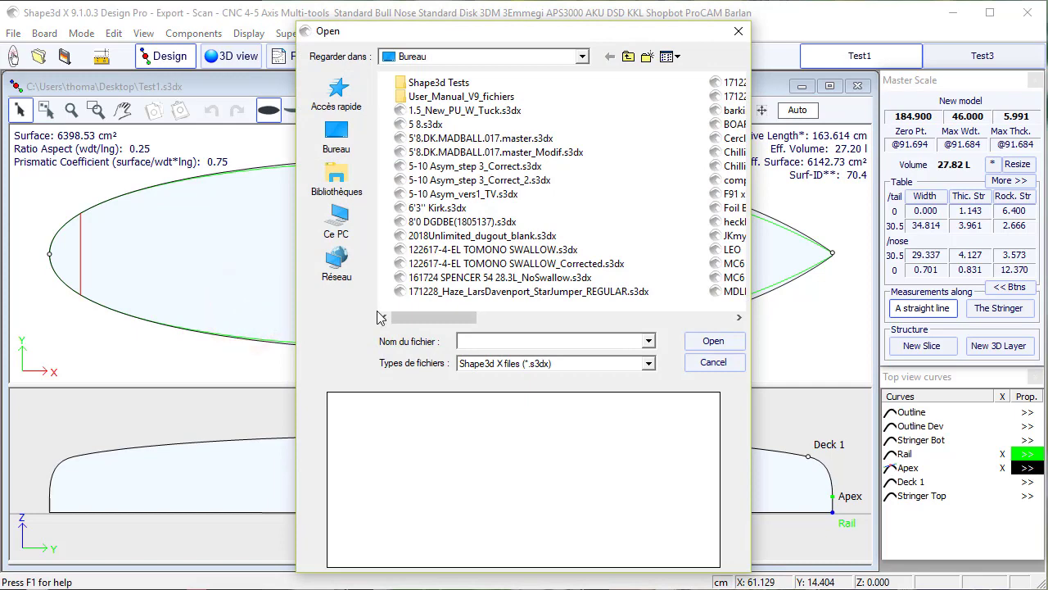
left_click_drag(402, 317, 571, 319)
left_click(427, 263)
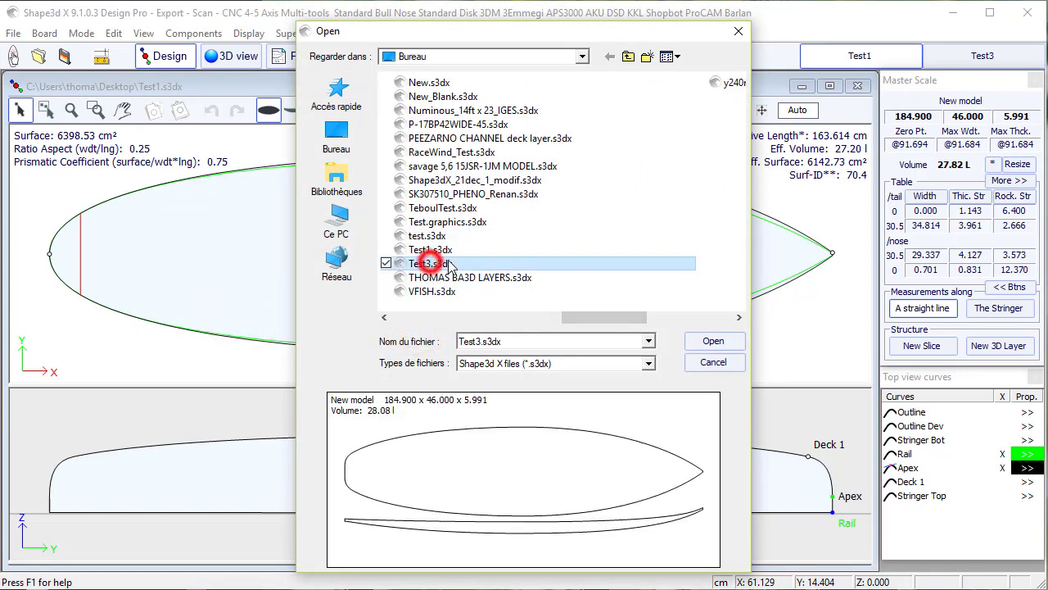
left_click(710, 343)
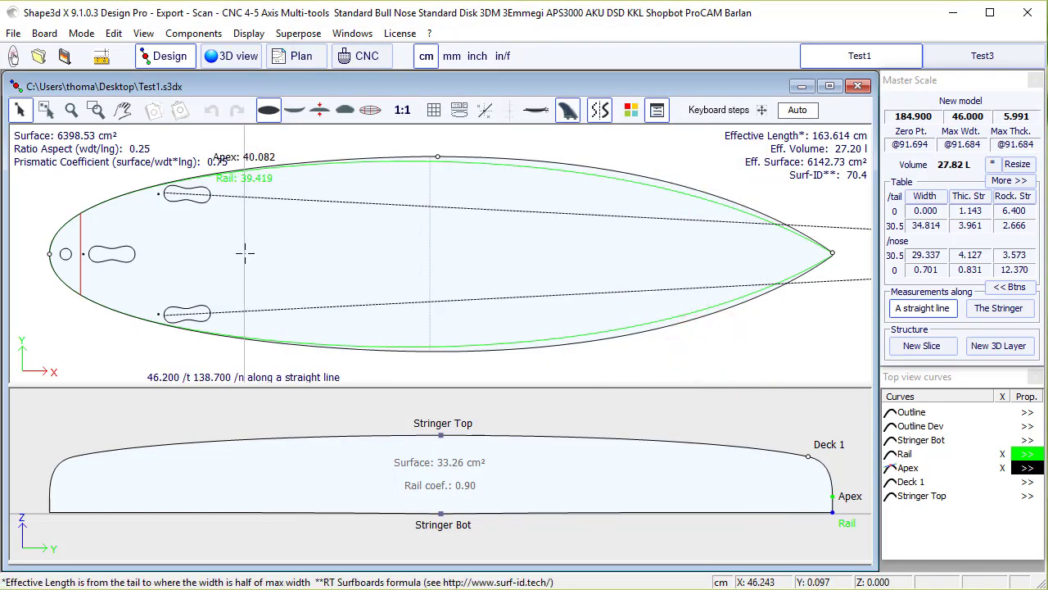
Save the board's fin boxes and leash plug to the desktop as New model_plugs.s3dx.
right_click(188, 213)
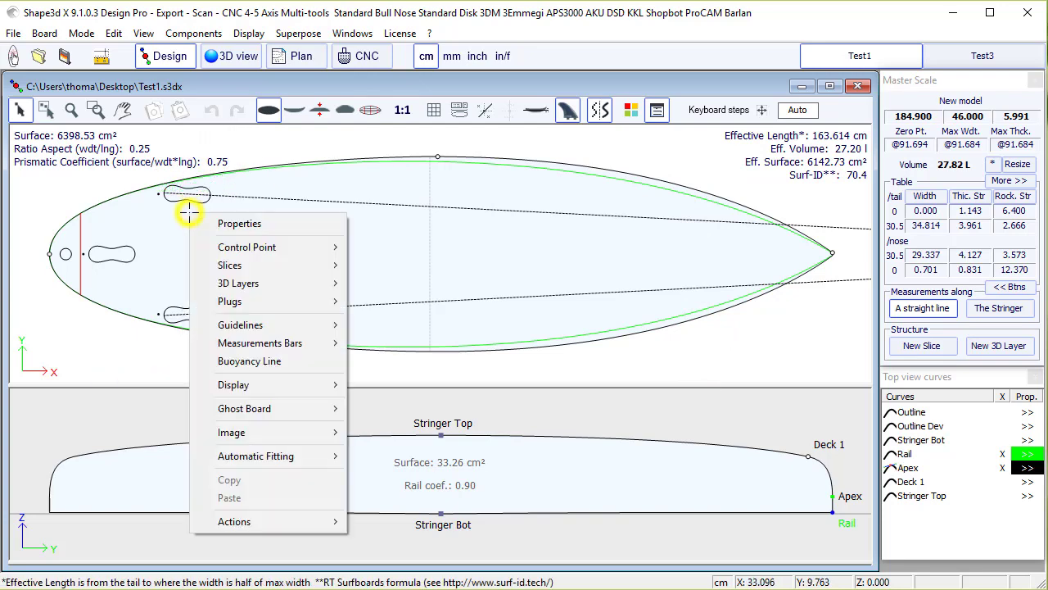
mouse_move(289, 307)
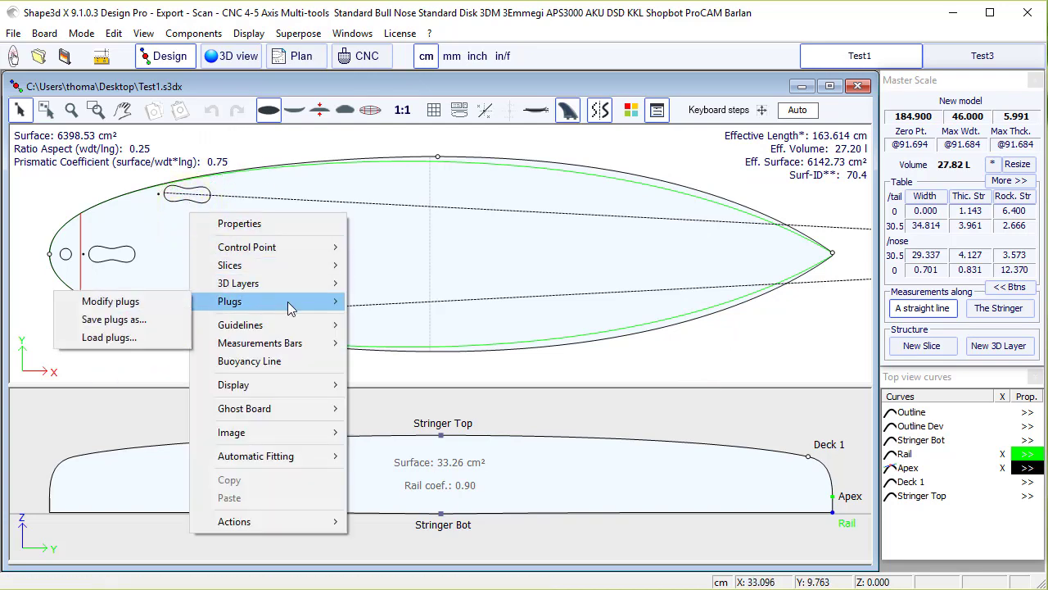
left_click(134, 320)
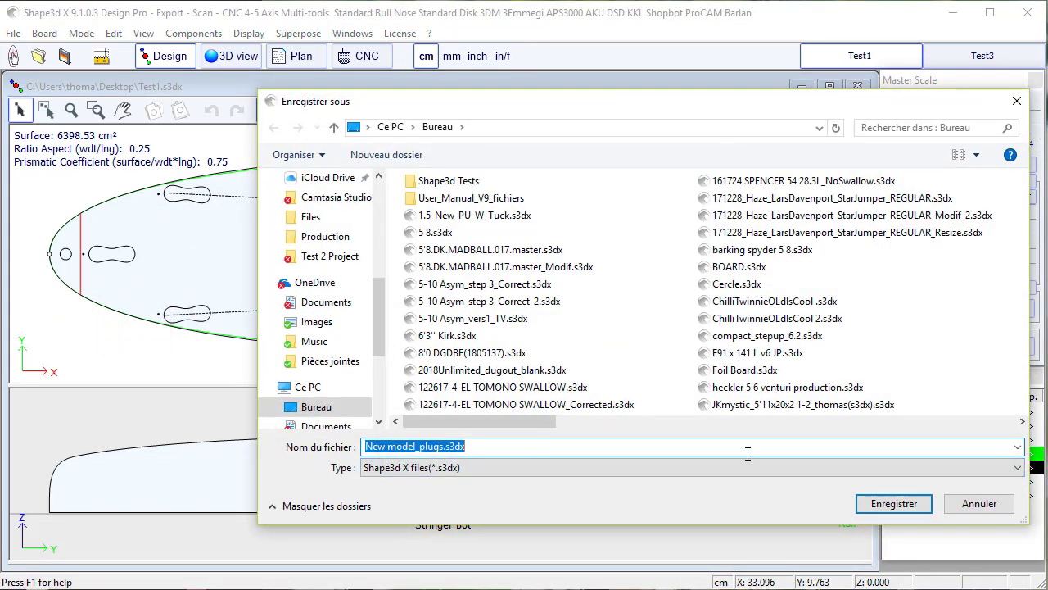
left_click(893, 505)
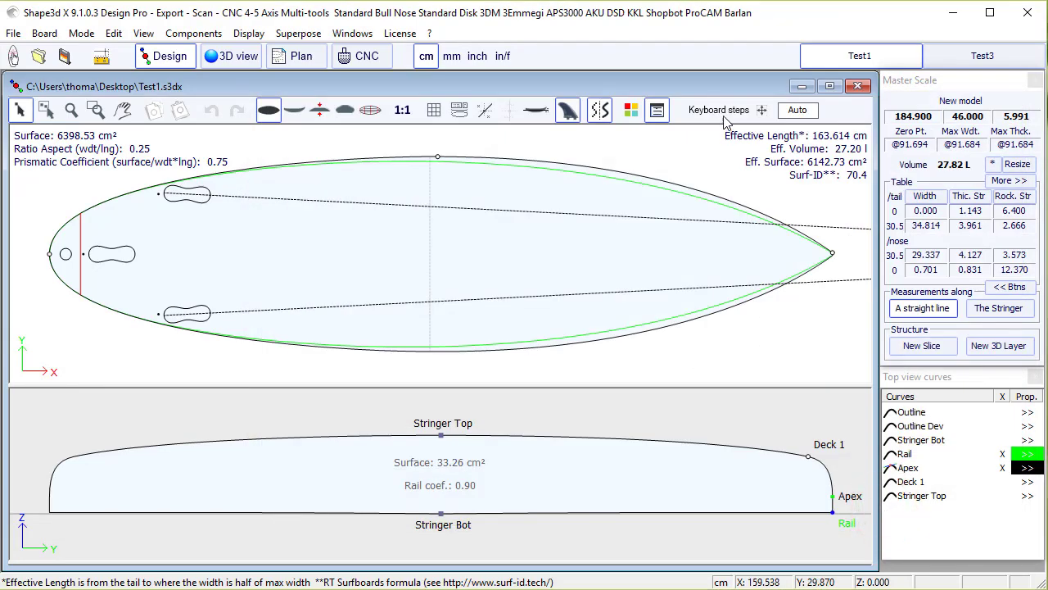
Delete the leash plug at the tail of the Test1 board.
left_click(265, 207)
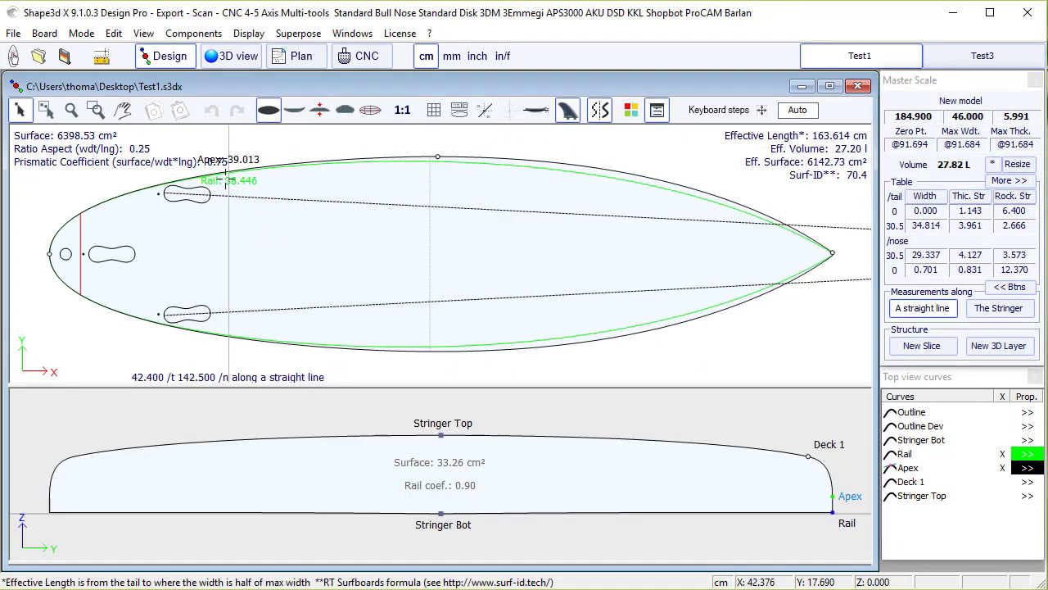
left_click(185, 199)
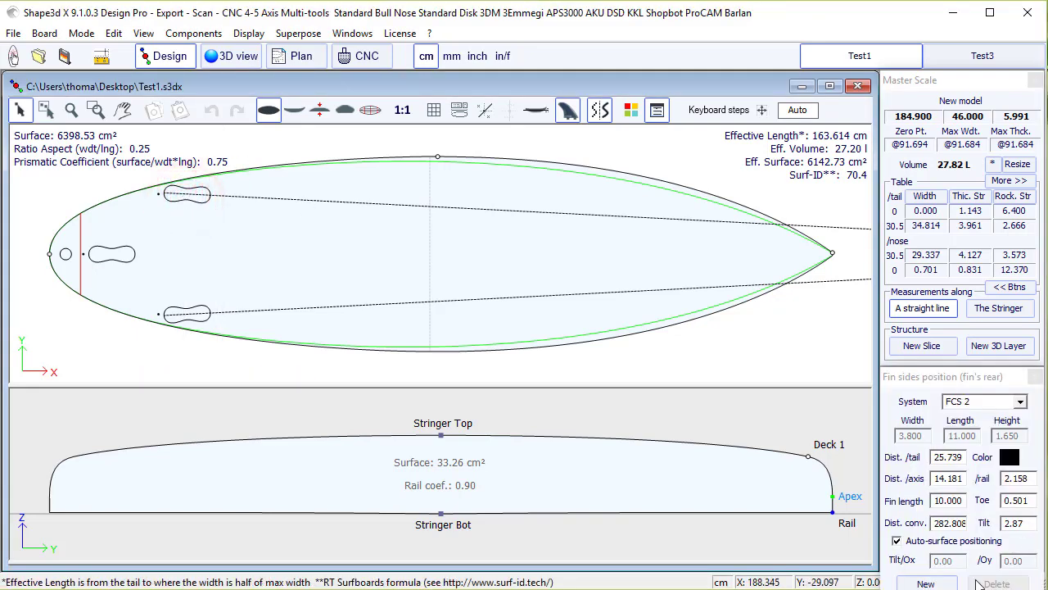
left_click_drag(952, 382, 954, 372)
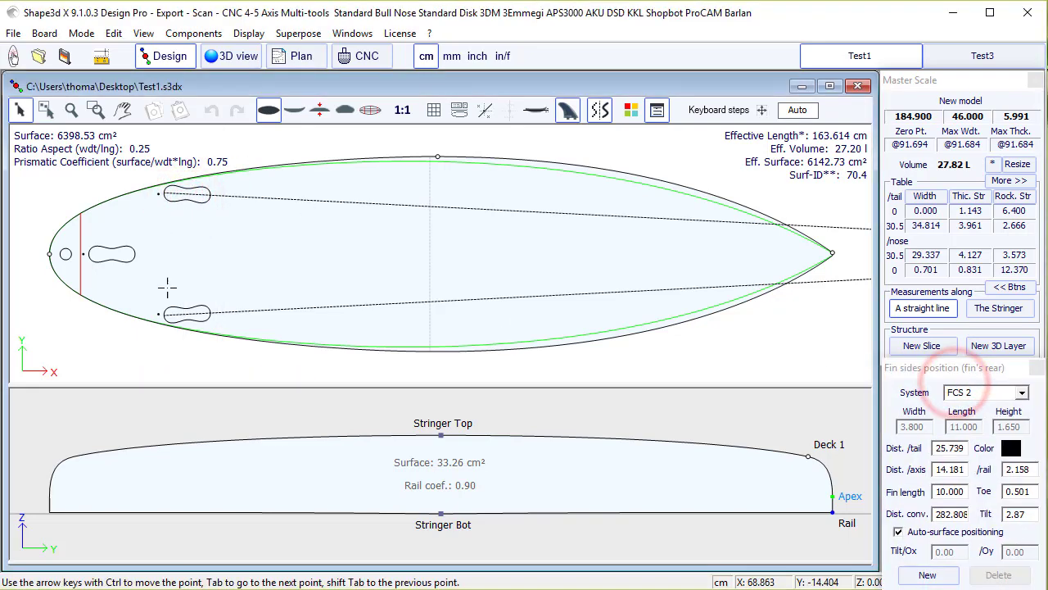
left_click(63, 254)
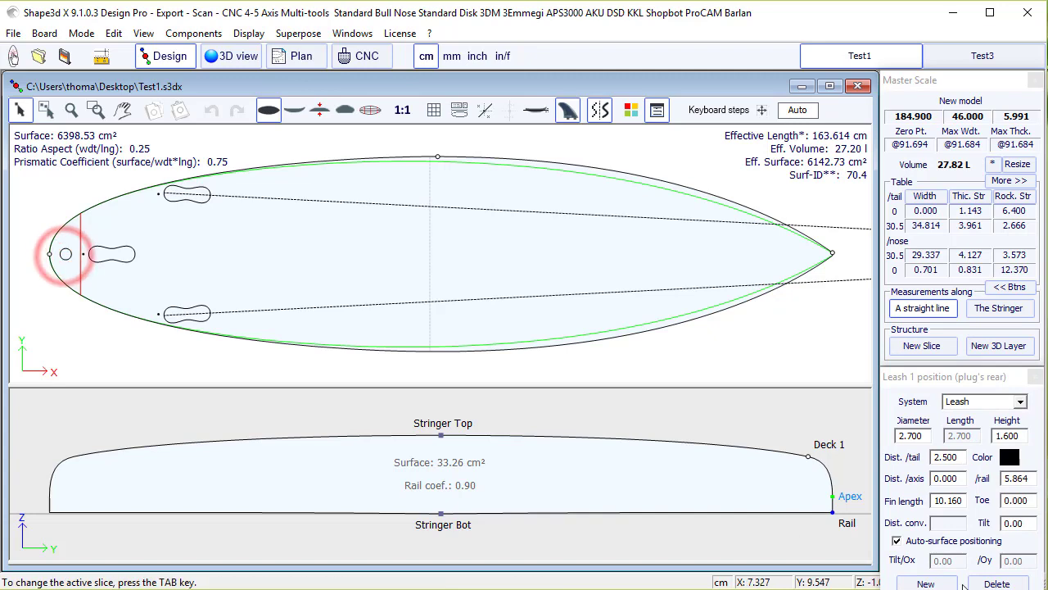
left_click(991, 582)
left_click(923, 518)
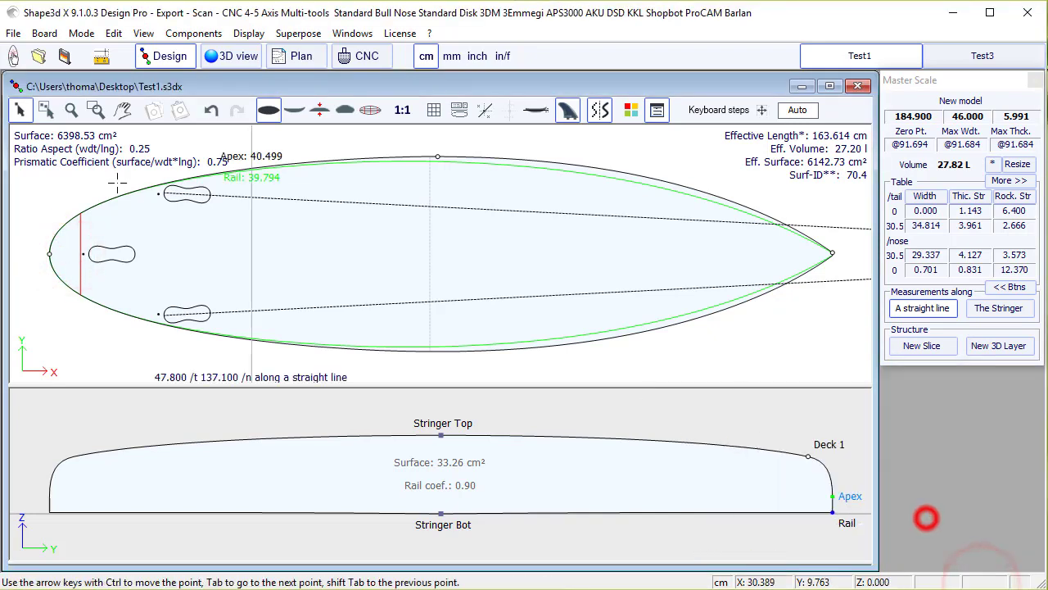
Remove all fin boxes by setting the number of fins to 0 in the board's plug parameters.
left_click(101, 56)
left_click(529, 134)
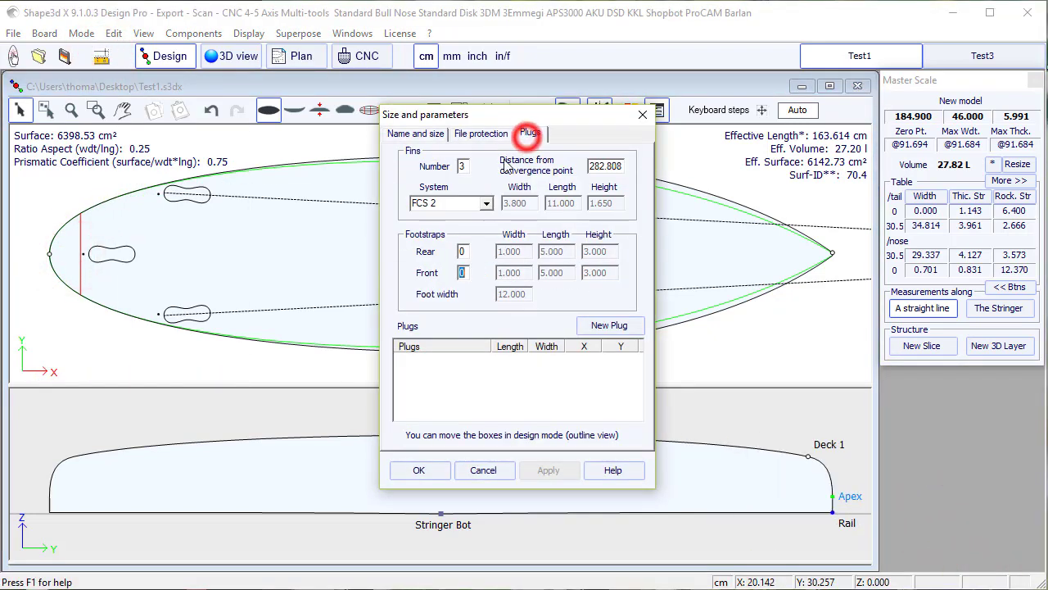
left_click(469, 166)
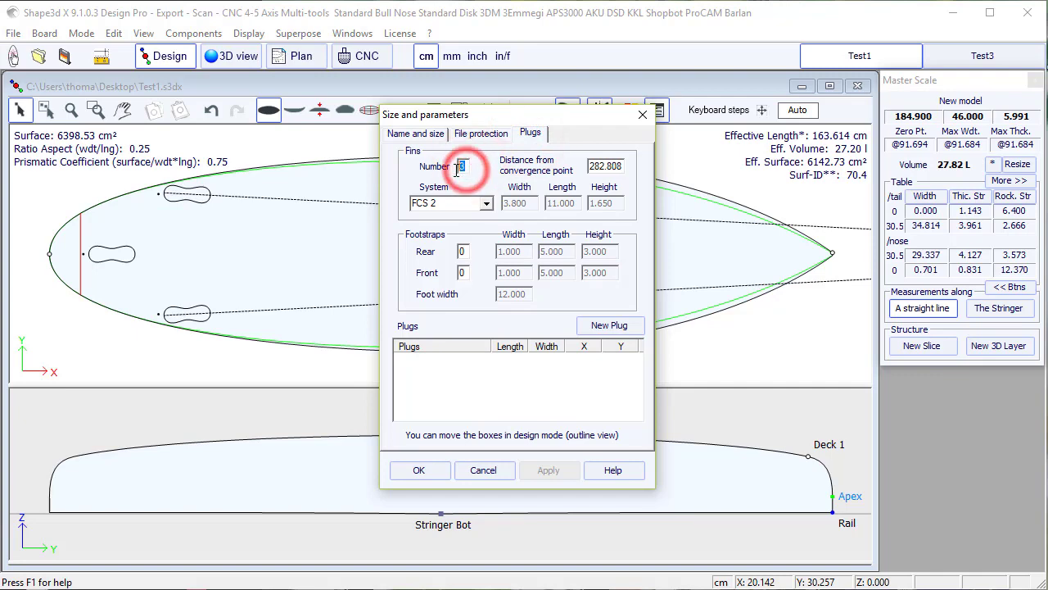
key("BackSpace")
type("0")
left_click(416, 470)
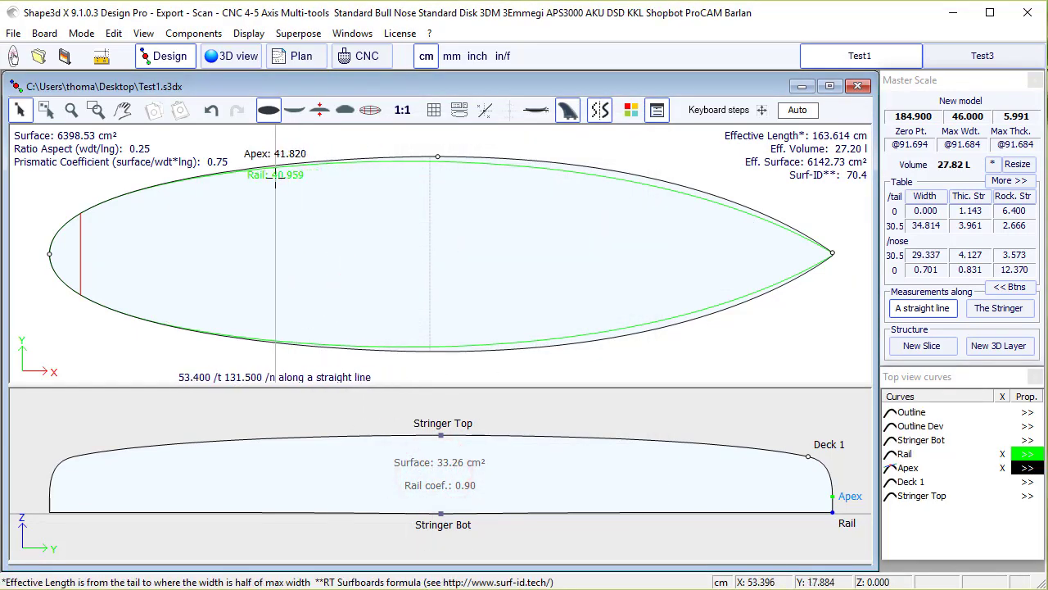
Load the plugs from New model_plugs.s3dx into the Test1 board.
right_click(268, 190)
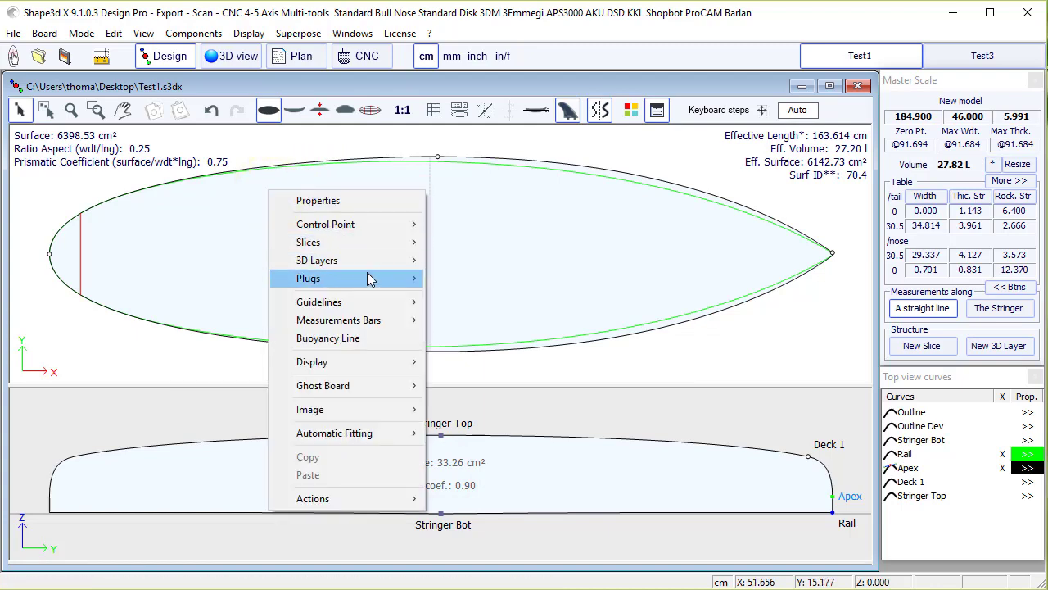
mouse_move(370, 280)
left_click(188, 315)
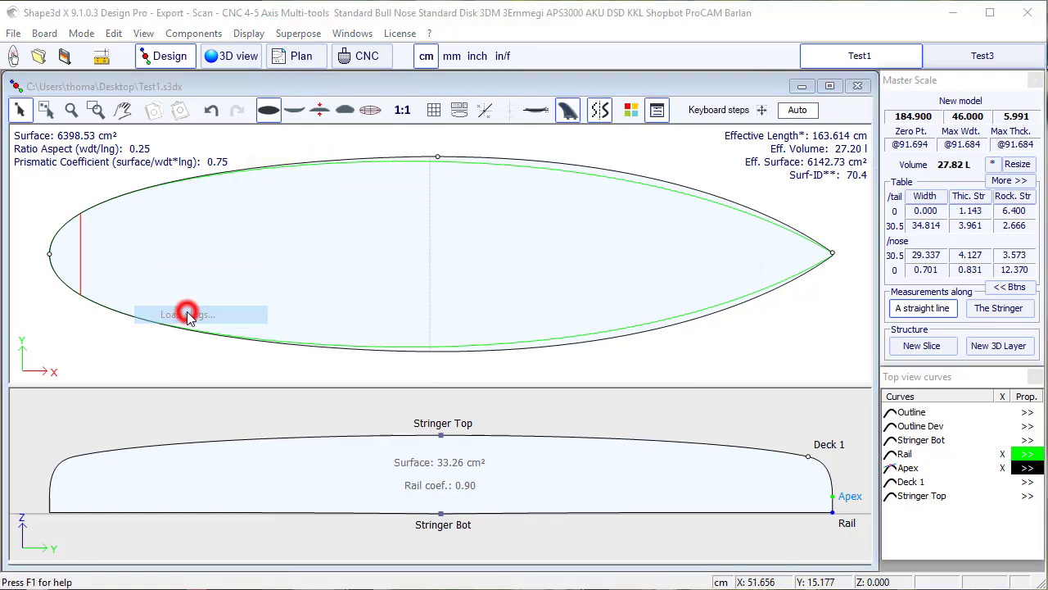
left_click(430, 320)
left_click_drag(430, 319, 604, 329)
left_click(457, 82)
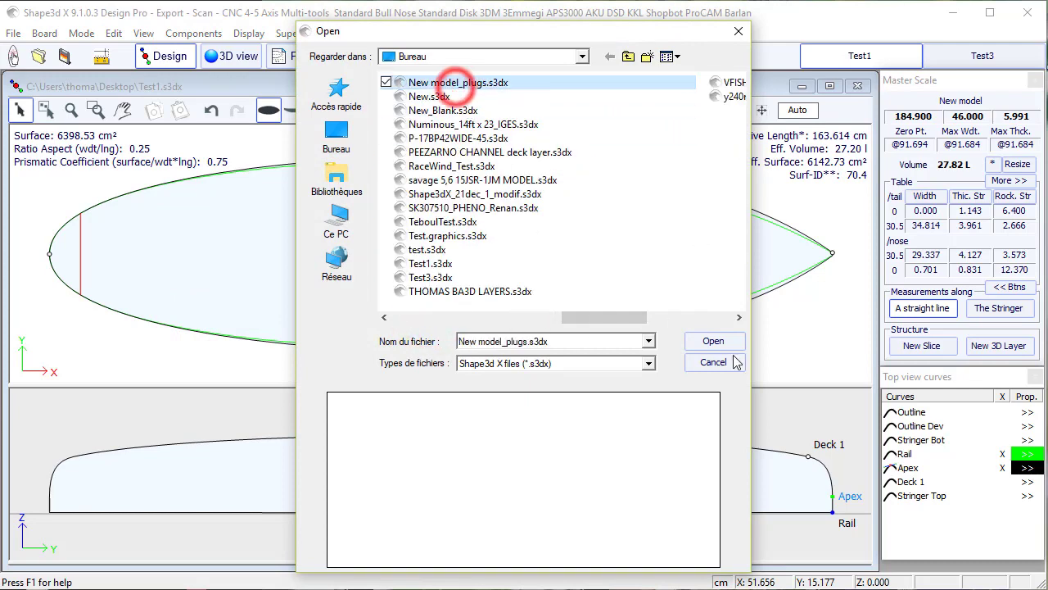
left_click(700, 344)
left_click(308, 272)
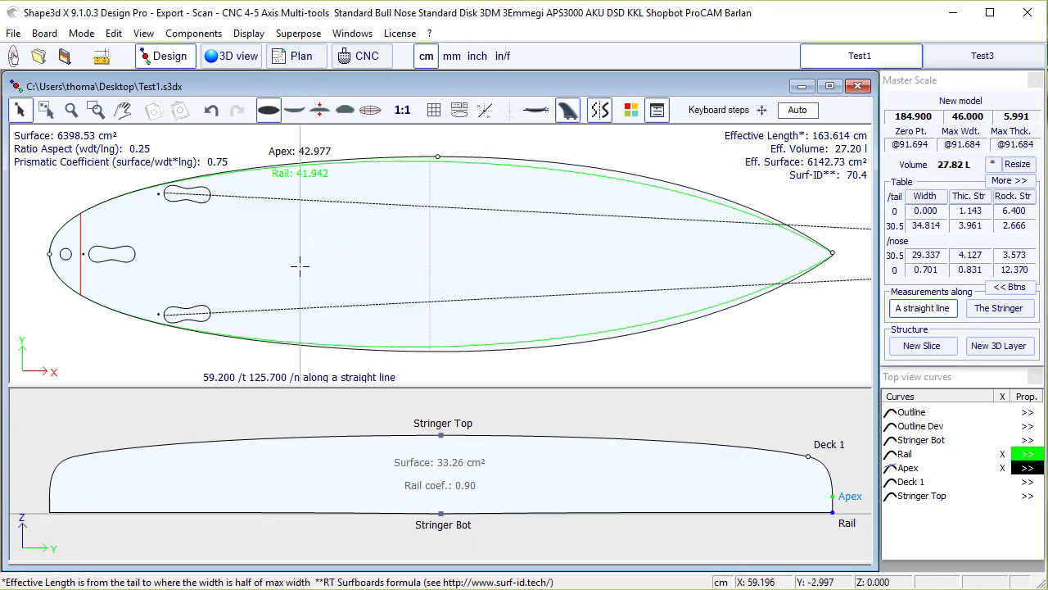
Review the plug positions on the board's plan drawing and the plug cutter dimensions in the CNC machine settings.
left_click(306, 62)
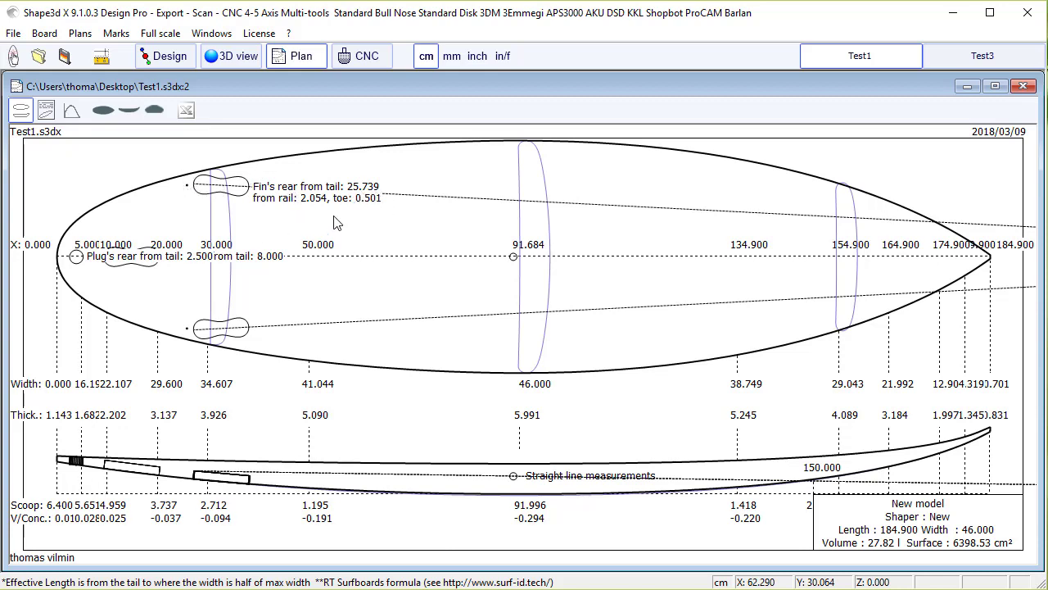
left_click(366, 55)
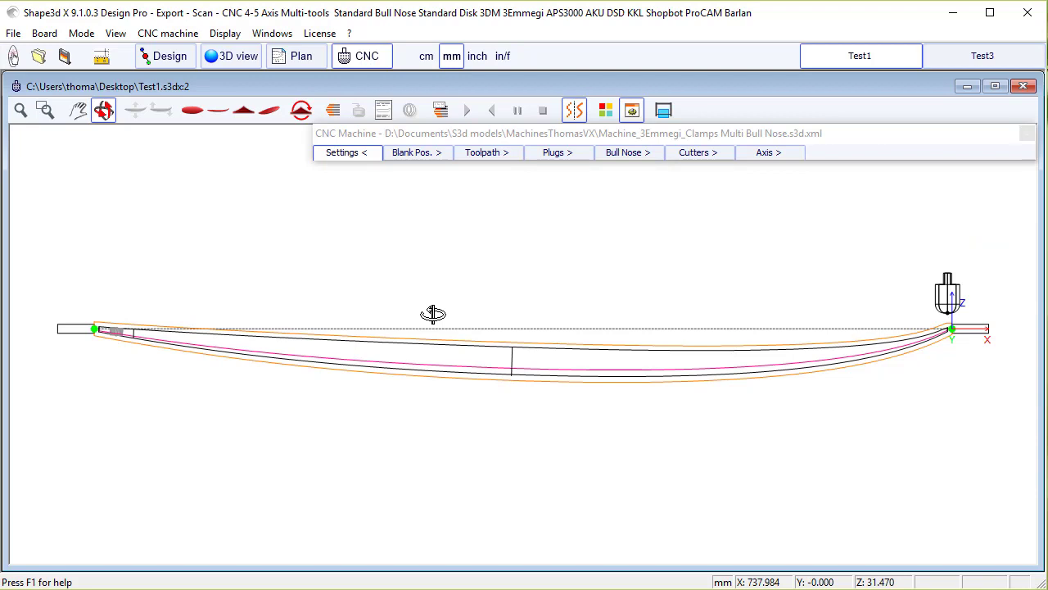
mouse_move(481, 158)
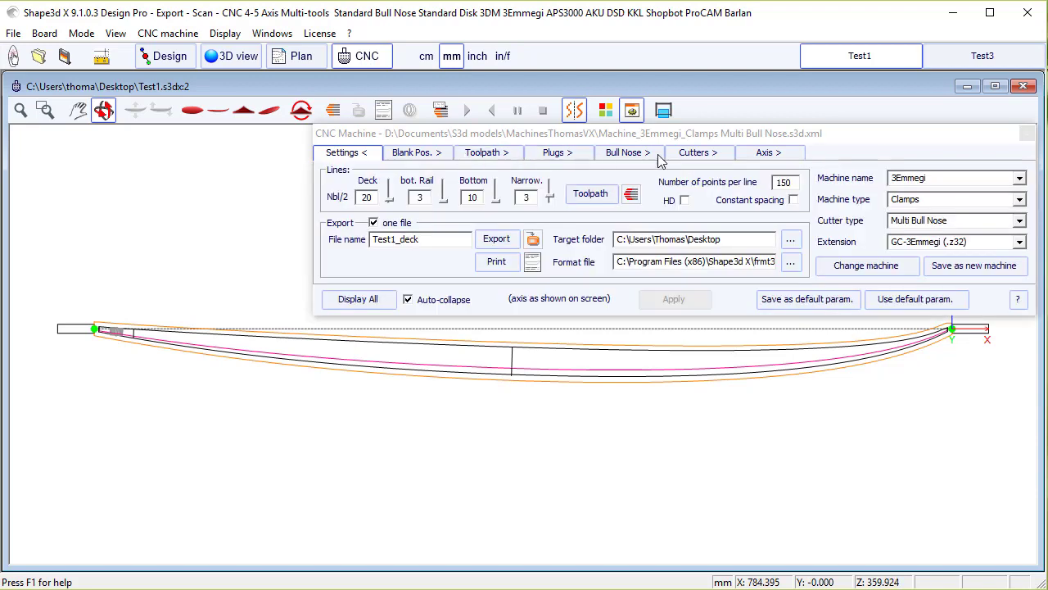
left_click(692, 153)
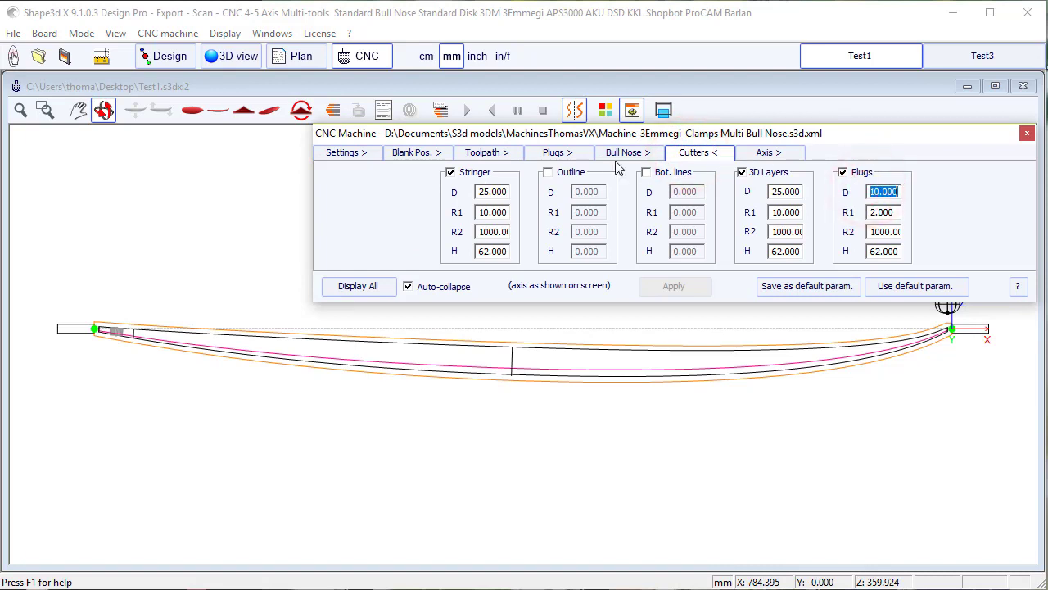
Review the plug cutting options, compute the deck toolpath and inspect the cutter on the leash plug's path.
left_click(572, 155)
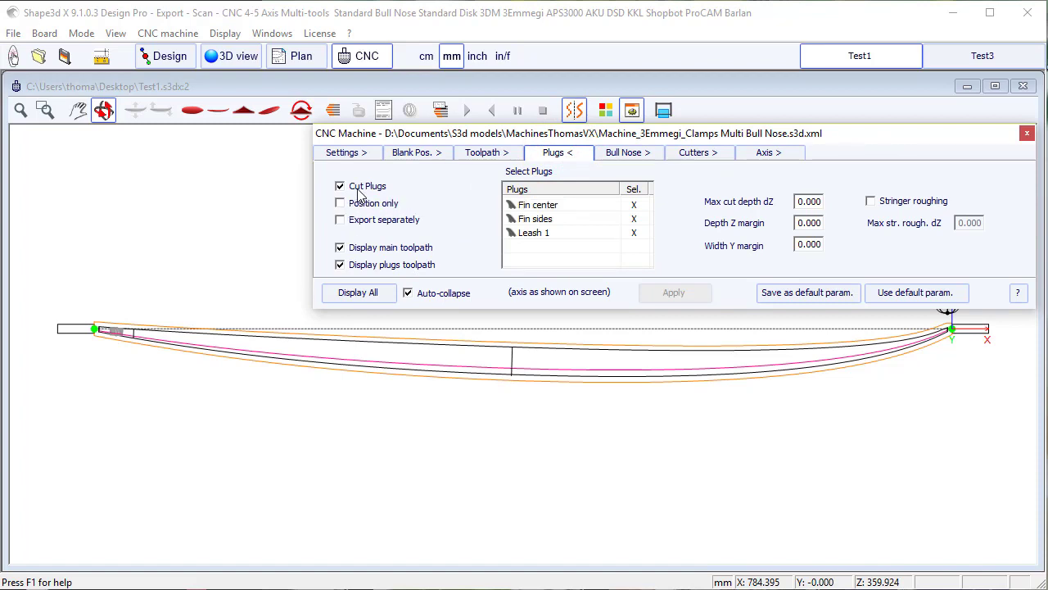
left_click(630, 233)
left_click(335, 112)
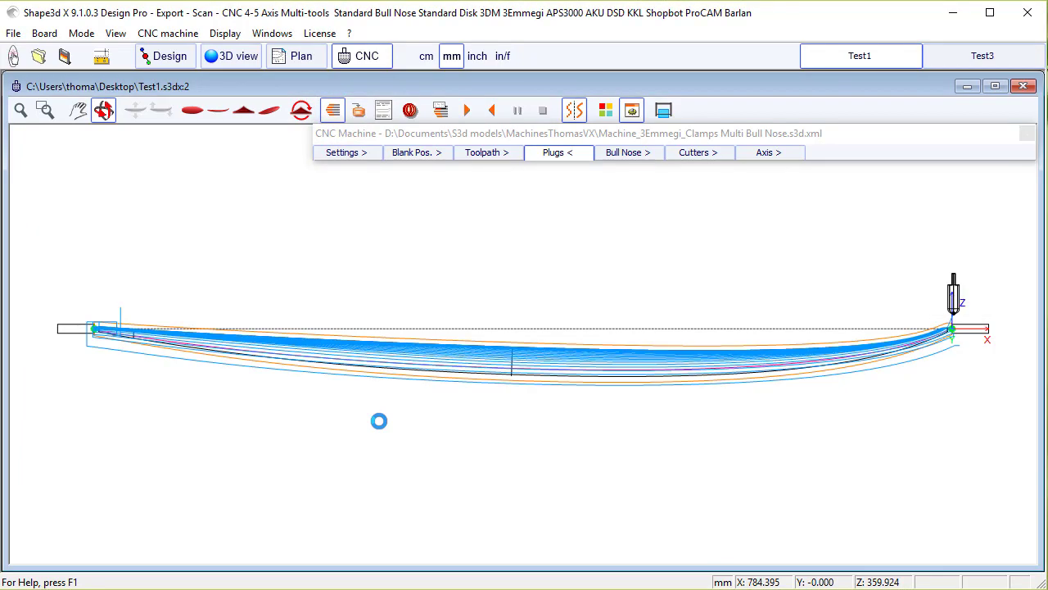
left_click_drag(385, 371, 382, 391)
scroll(64, 291, "up", 4)
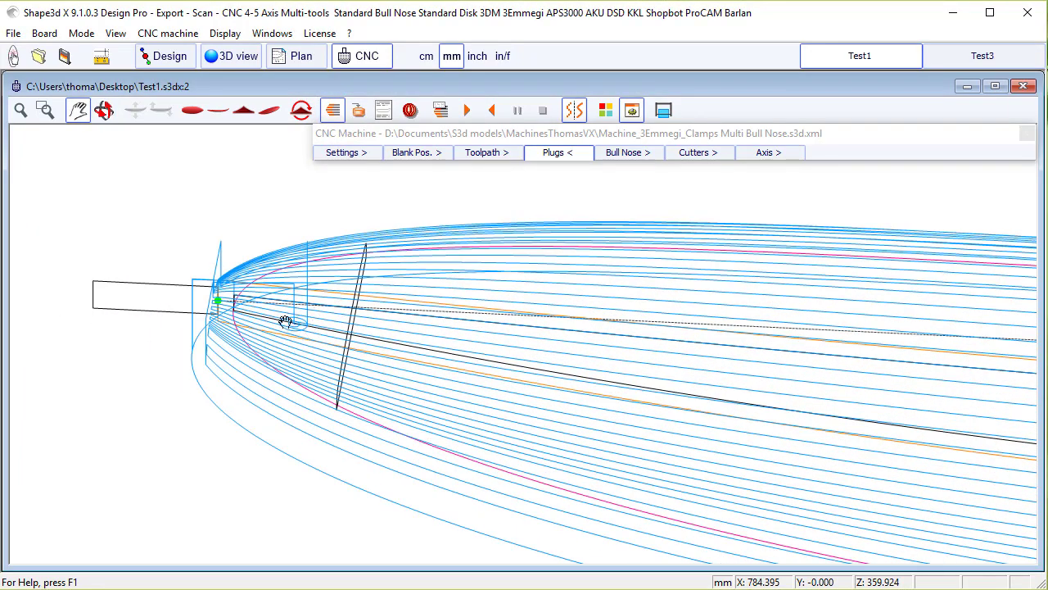
left_click(305, 239)
left_click(296, 296)
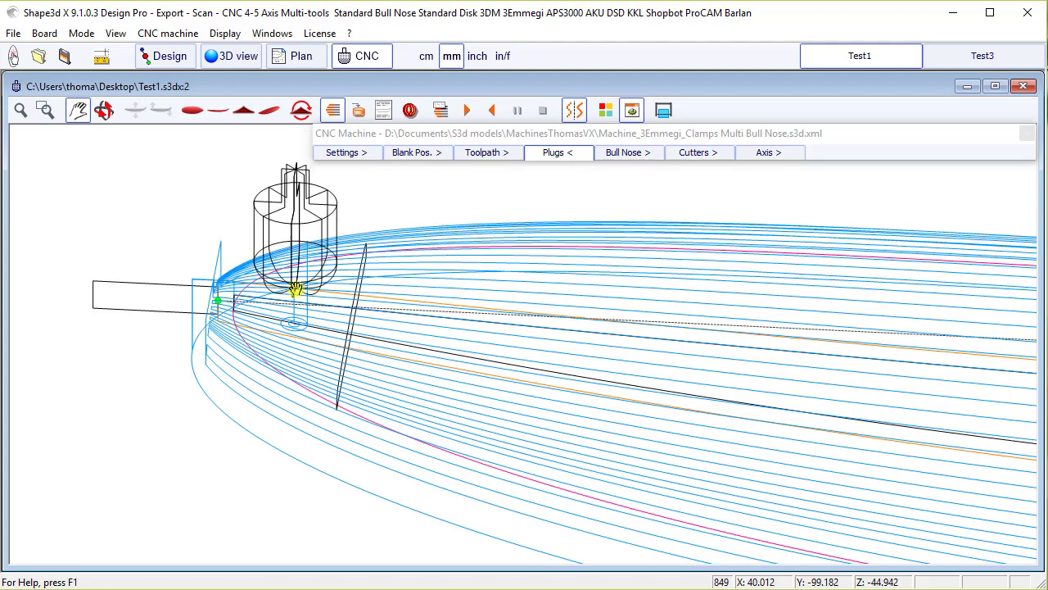
Hide the main toolpath and flip the board to show the fin box toolpaths on the bottom.
left_click(562, 156)
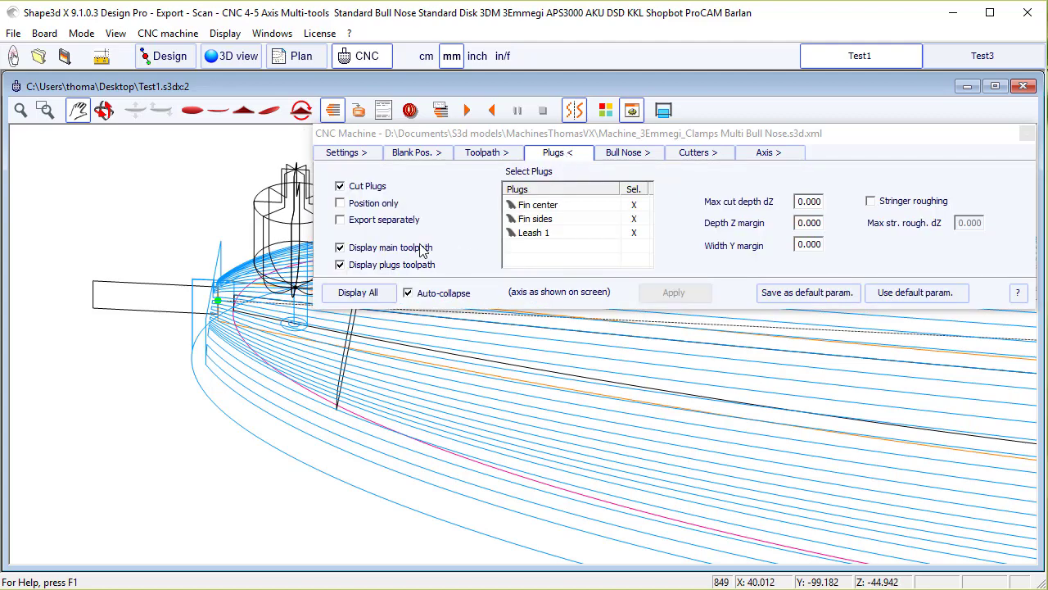
left_click(388, 247)
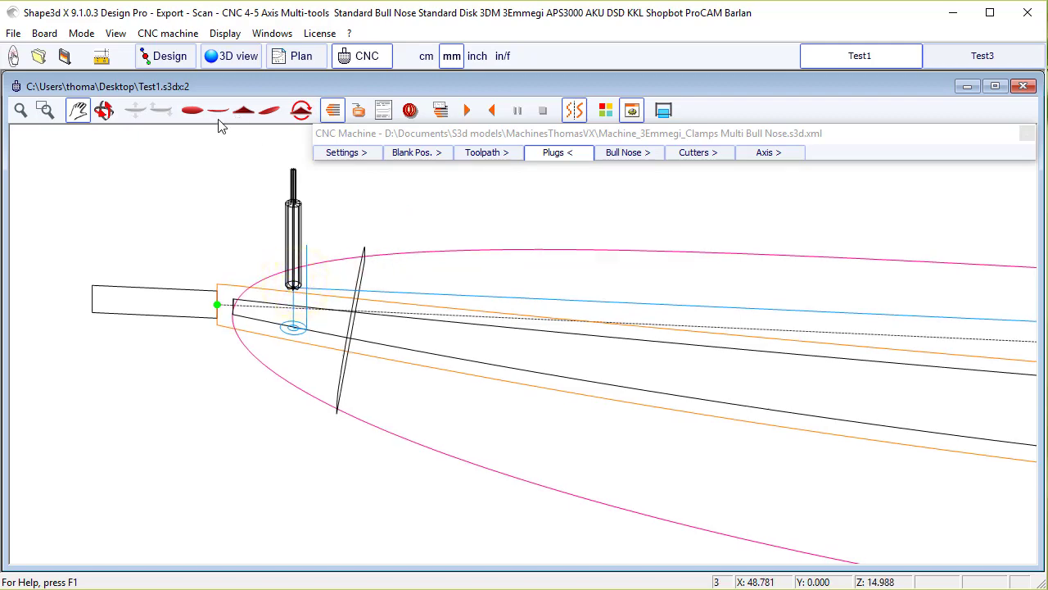
left_click(301, 111)
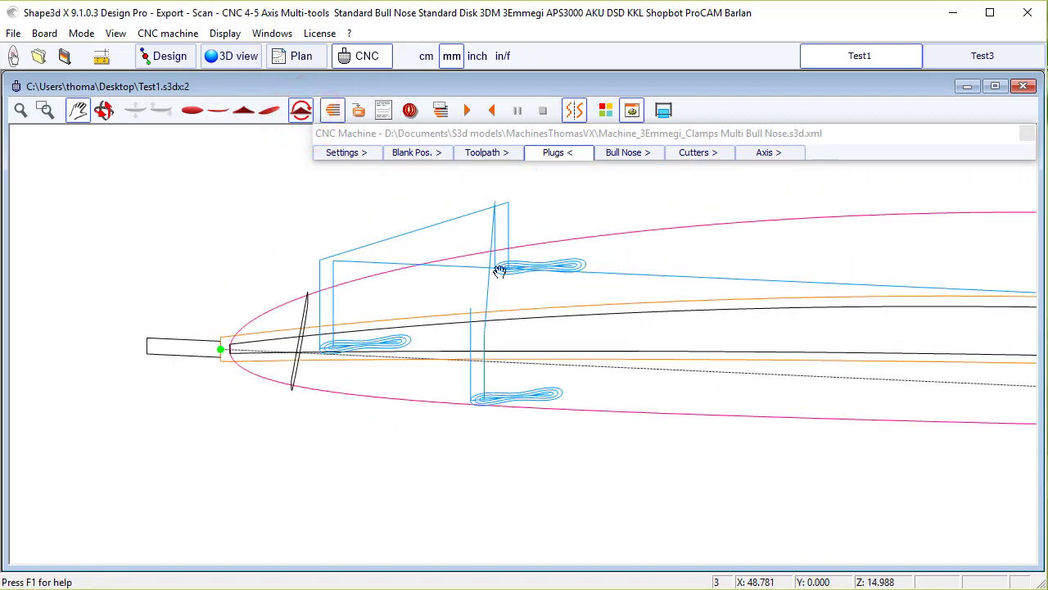
Apply stringer roughing to the plugs with a maximum dZ of 5 mm and inspect the cutter on the centre fin box's toolpath.
mouse_move(573, 166)
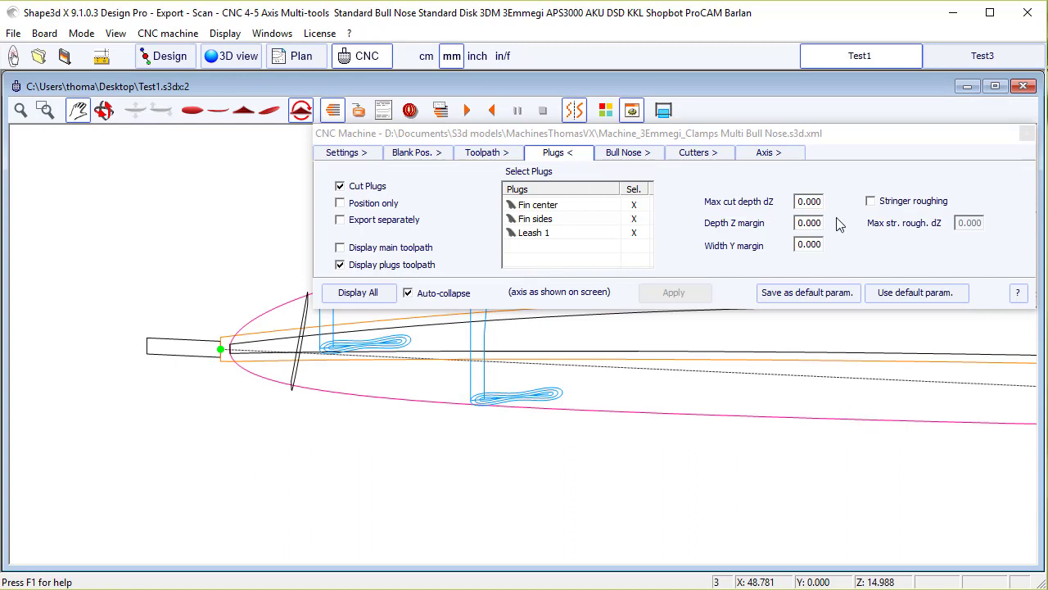
left_click(917, 203)
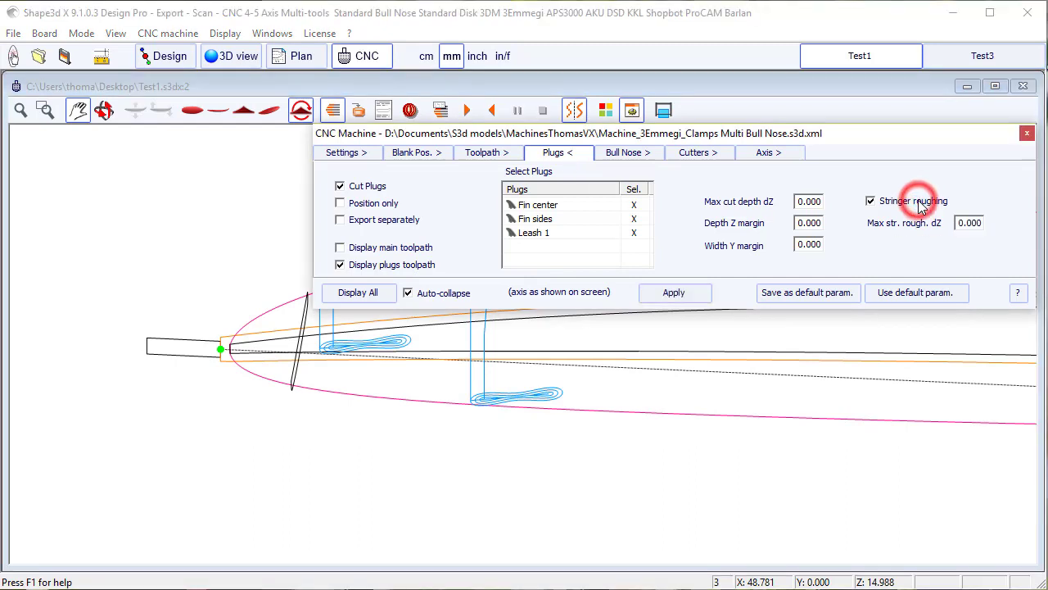
double_click(963, 223)
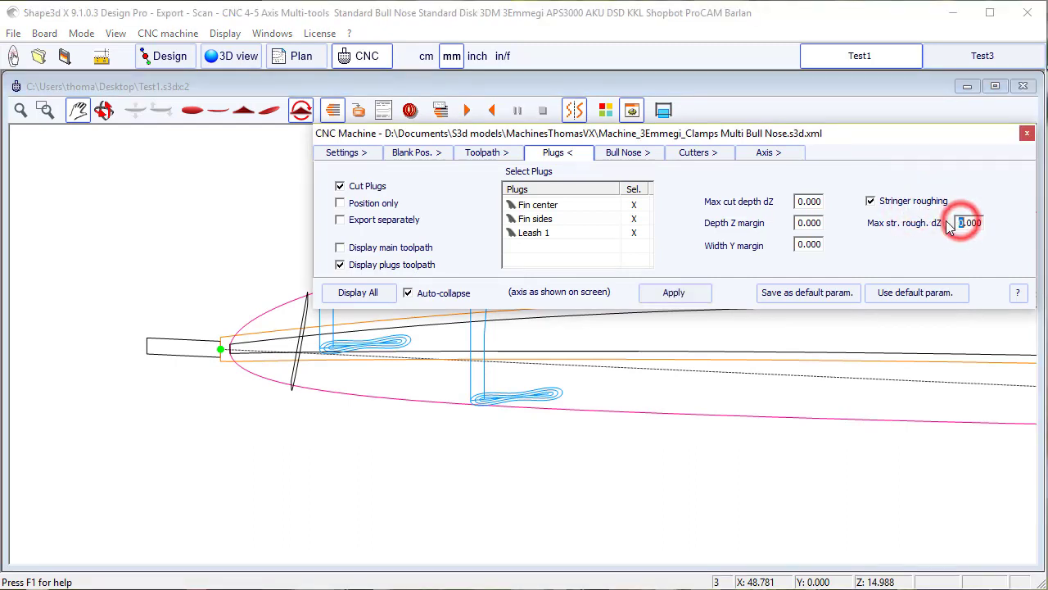
type("5")
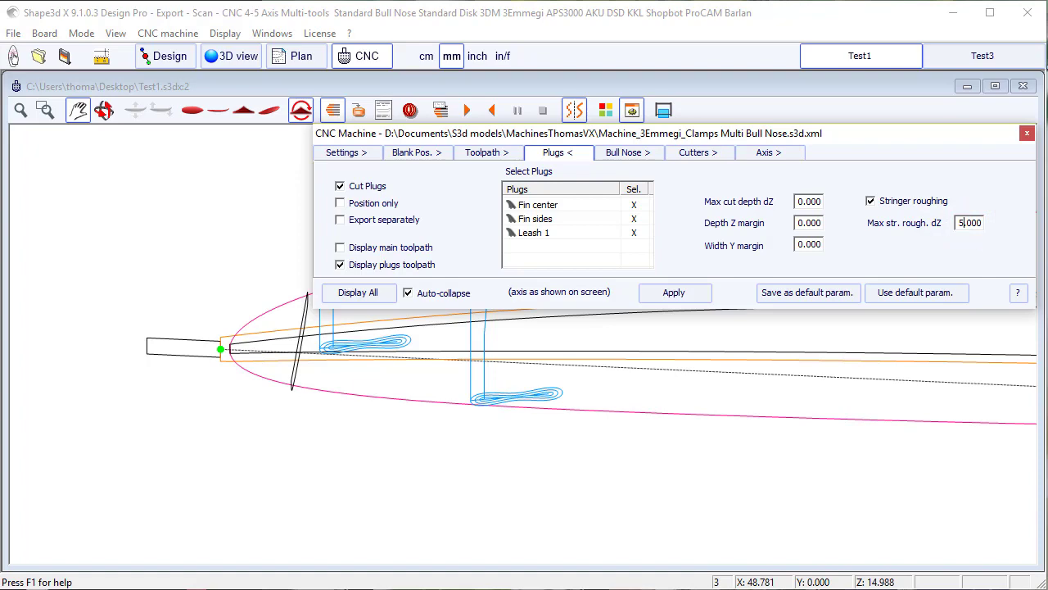
left_click(669, 290)
scroll(330, 347, "up", 2)
scroll(335, 348, "up", 2)
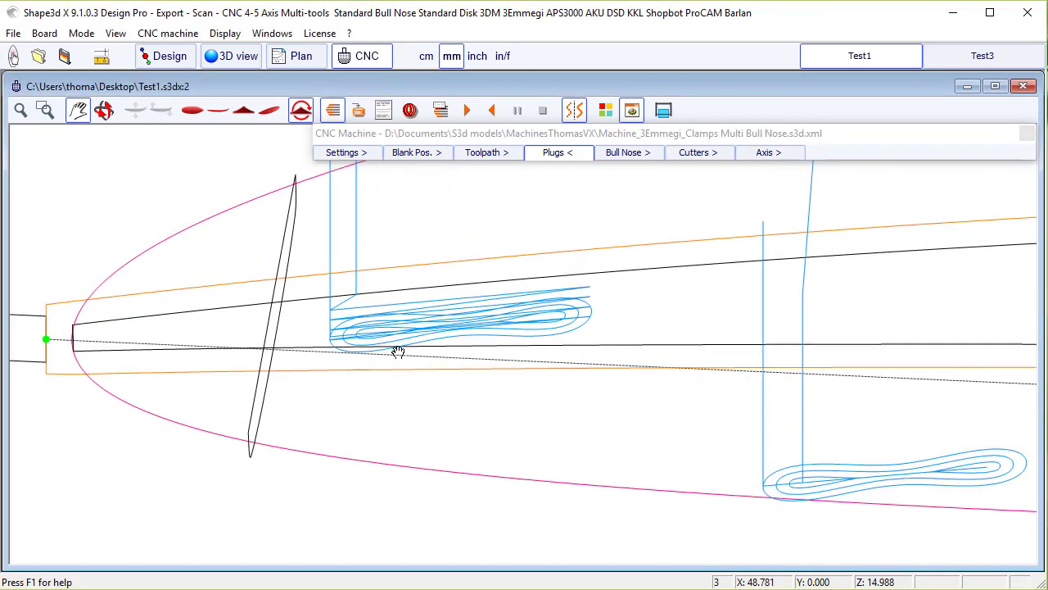
left_click(332, 302)
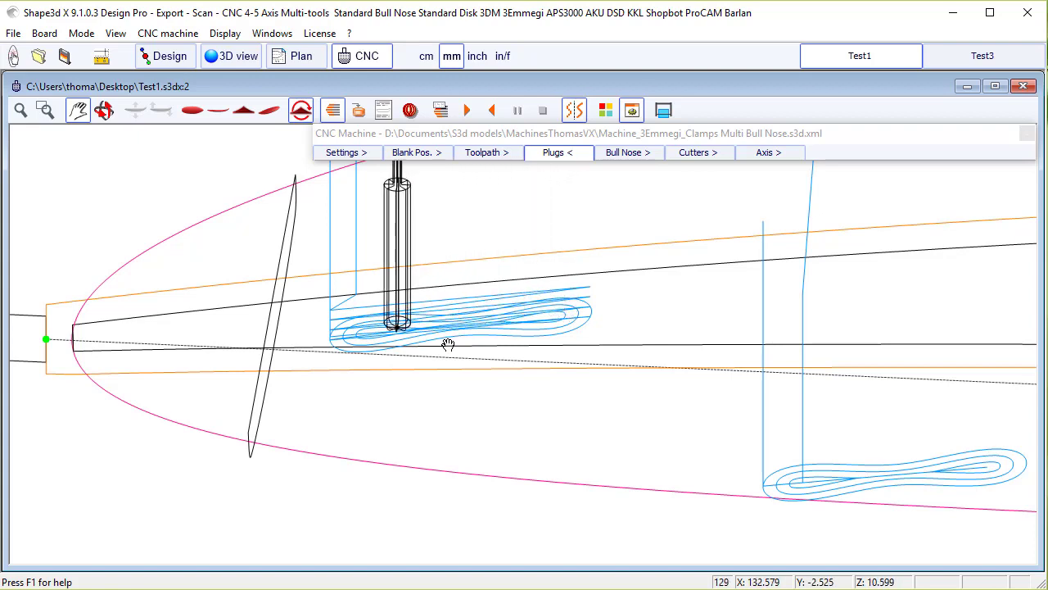
left_click_drag(171, 396, 143, 448)
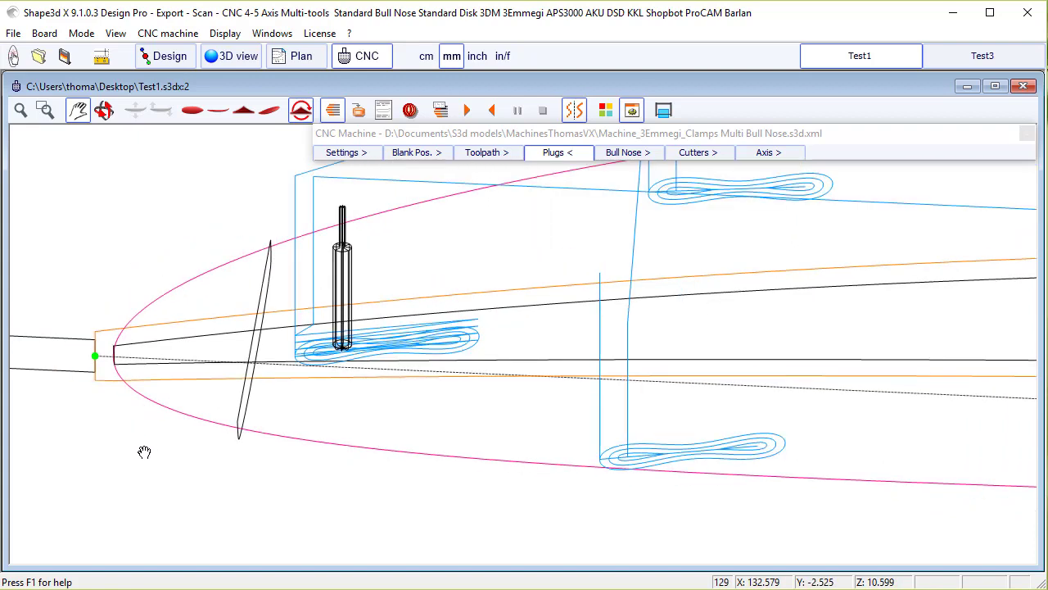